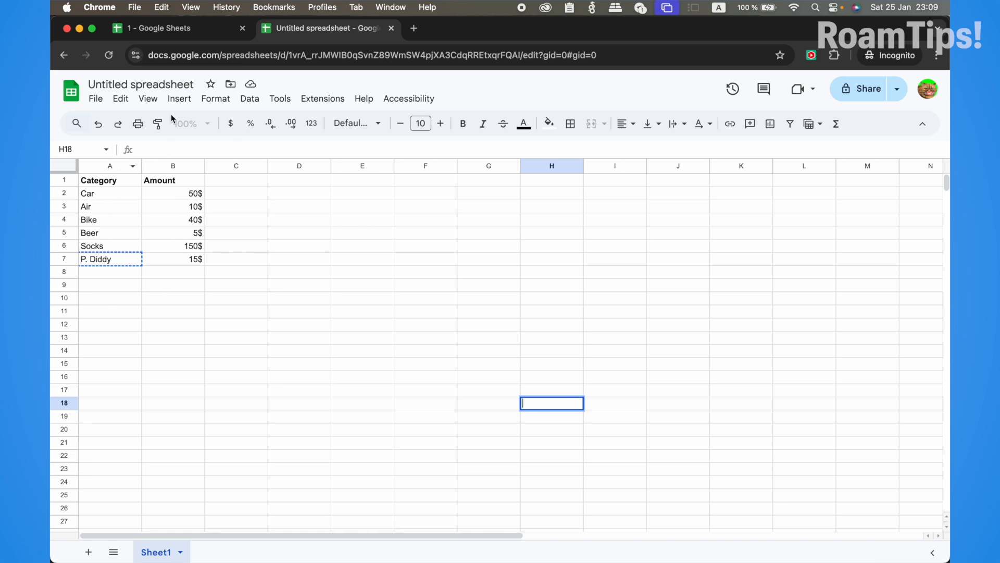
Insert a chart from the category and amount data in A2:B7
left_click(98, 194)
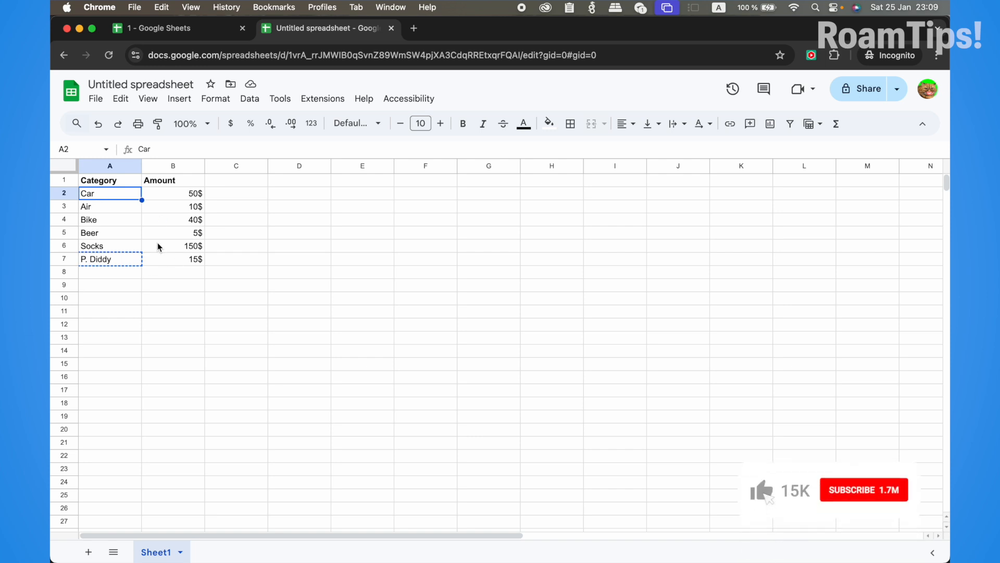
left_click(191, 262, "shift")
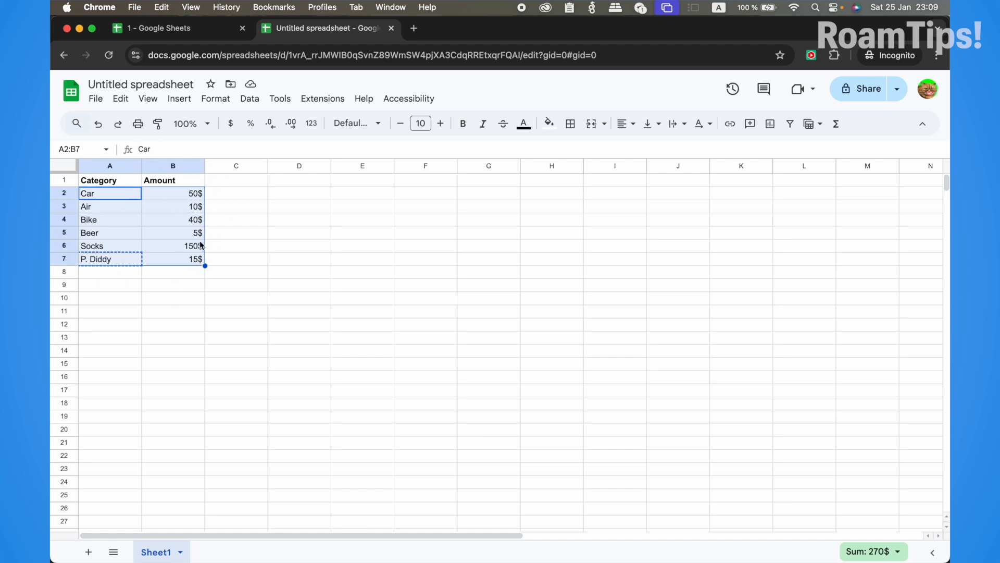
left_click(182, 100)
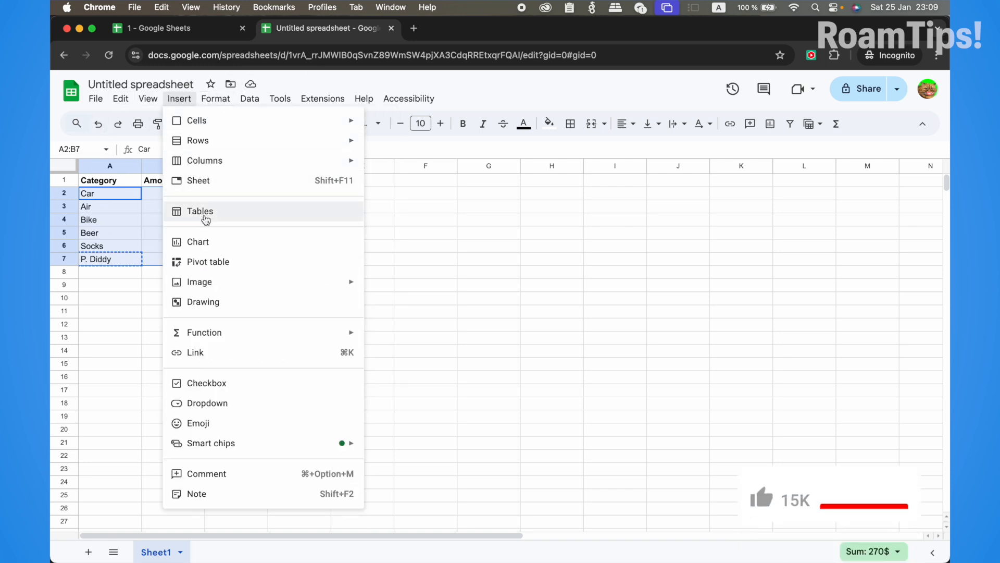
left_click(223, 244)
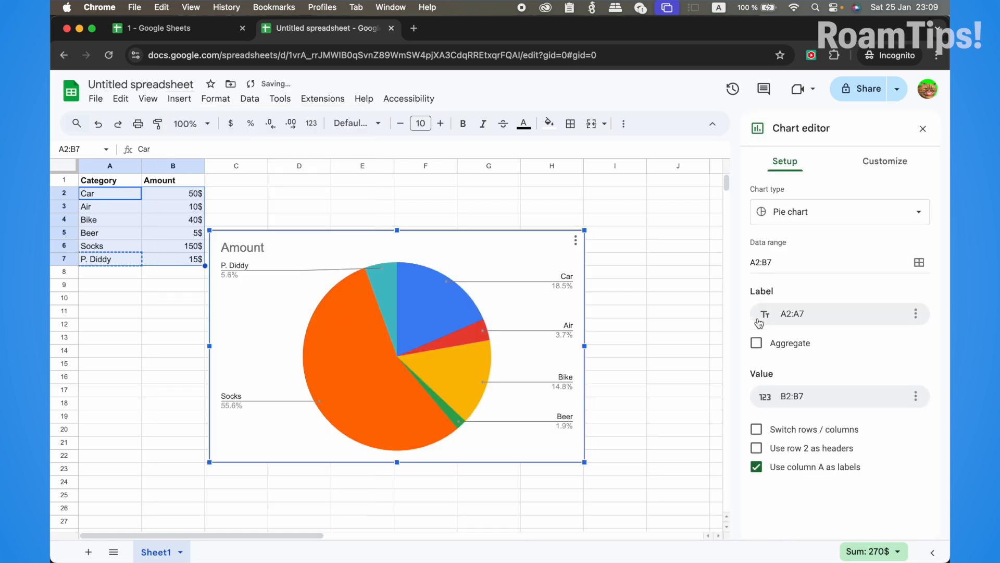
Change the chart type to Smooth line chart
left_click(858, 210)
scroll(833, 352, "down", 4)
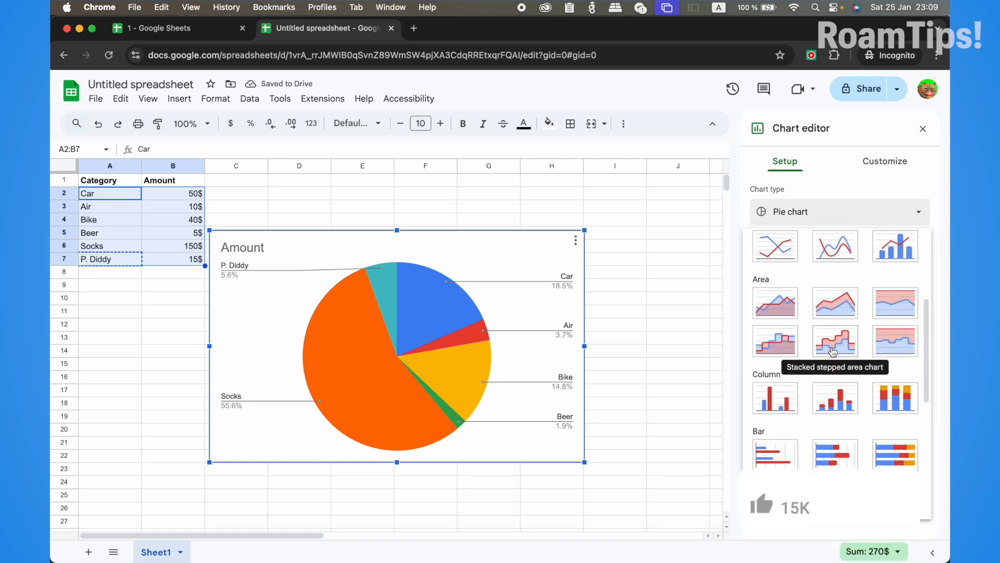
scroll(844, 354, "up", 1)
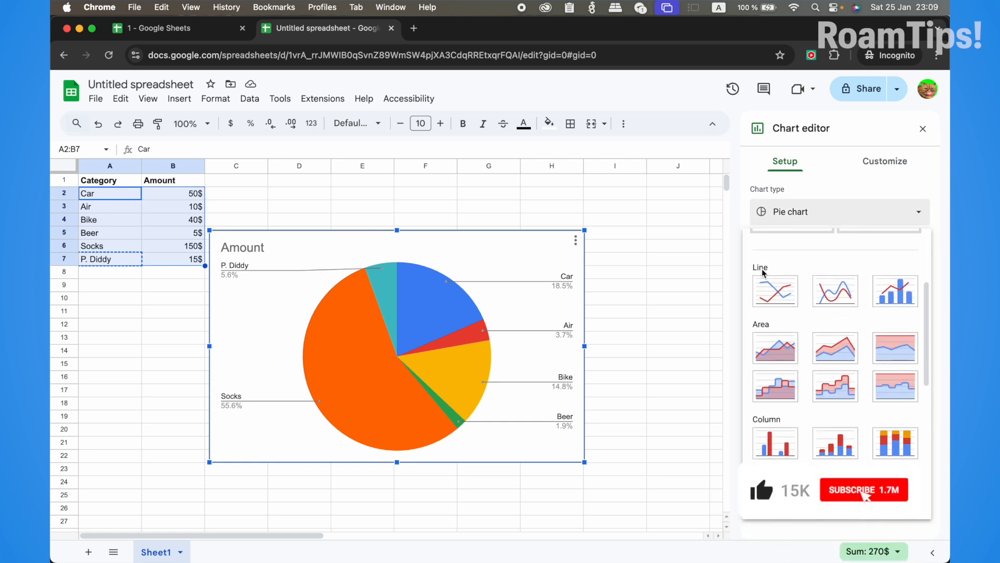
left_click(835, 292)
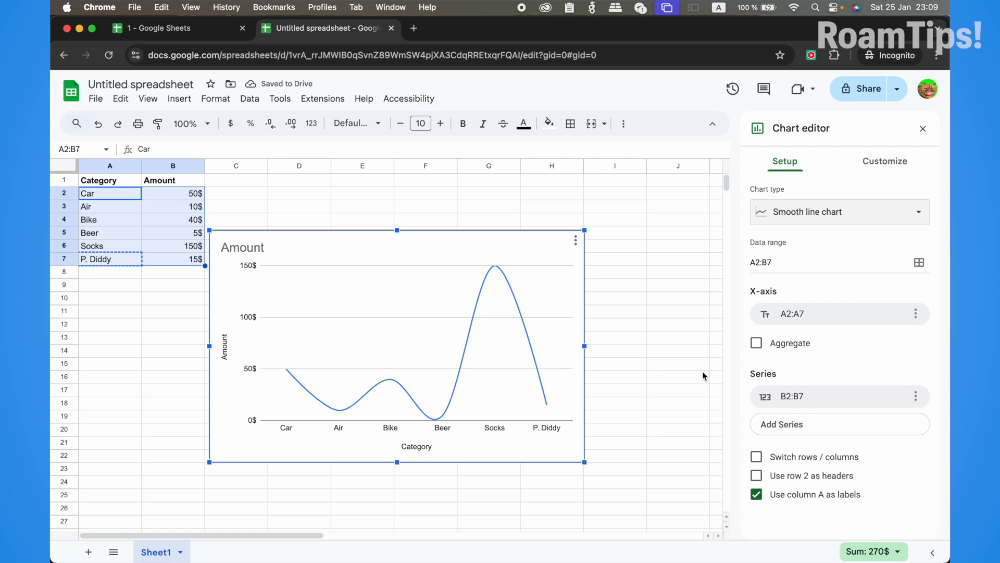
Try the Aggregate, Switch rows / columns and Use row 2 as headers options one by one, switching each back off
left_click(758, 344)
left_click(758, 344)
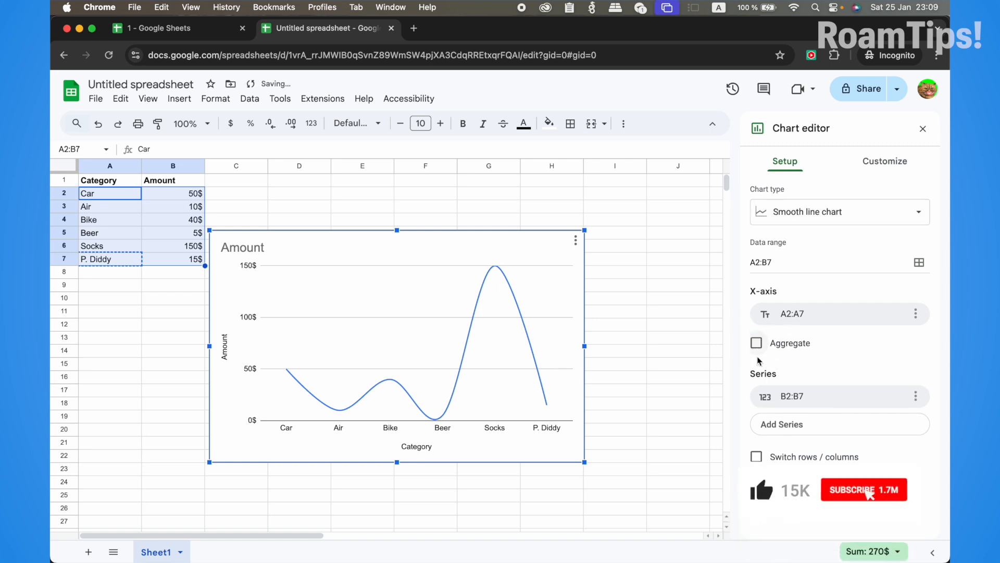
left_click(756, 457)
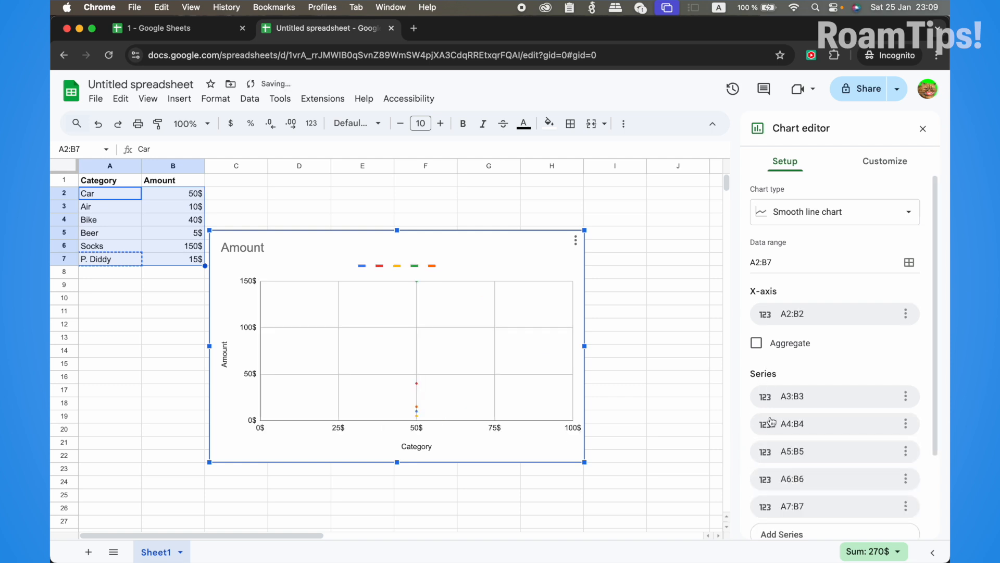
scroll(774, 452, "down", 3)
left_click(757, 463)
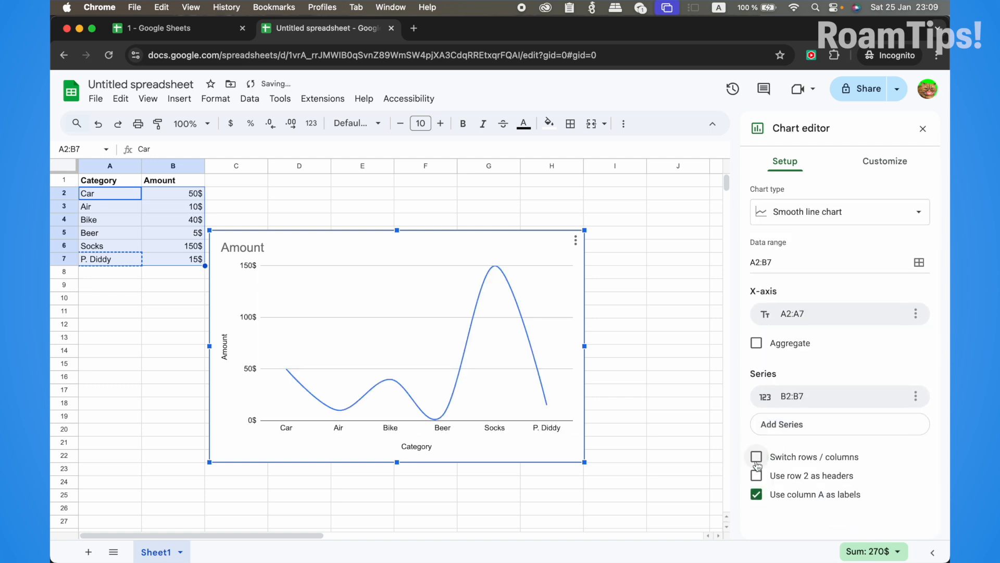
left_click(761, 478)
left_click(761, 477)
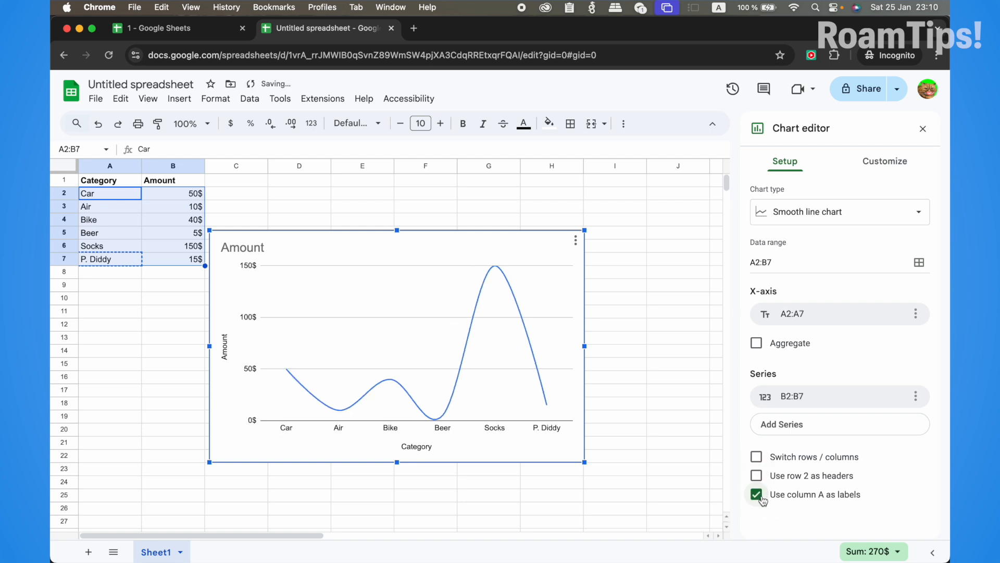
Set the chart's background color to a medium green in the chart style settings
left_click(884, 162)
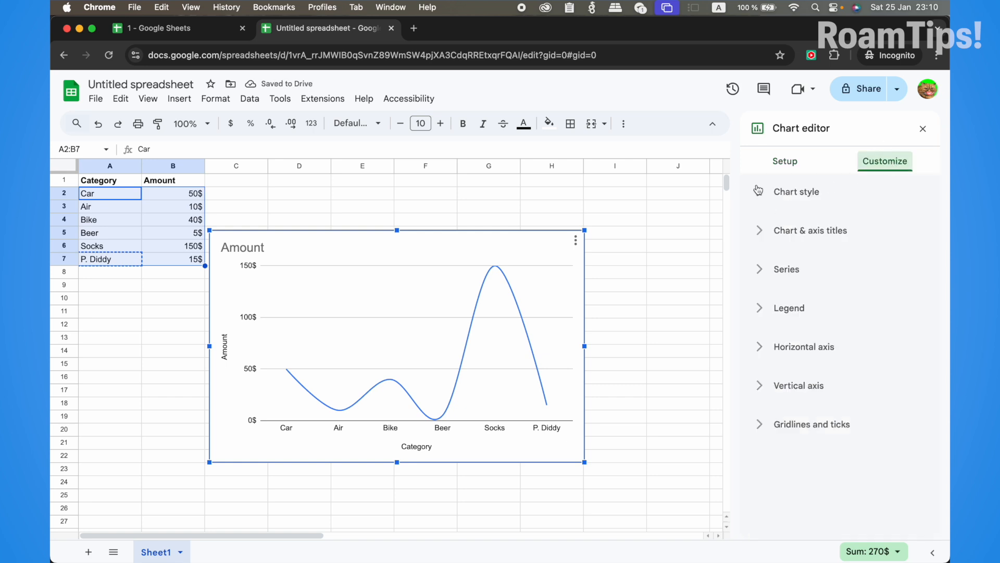
left_click(792, 192)
left_click(784, 246)
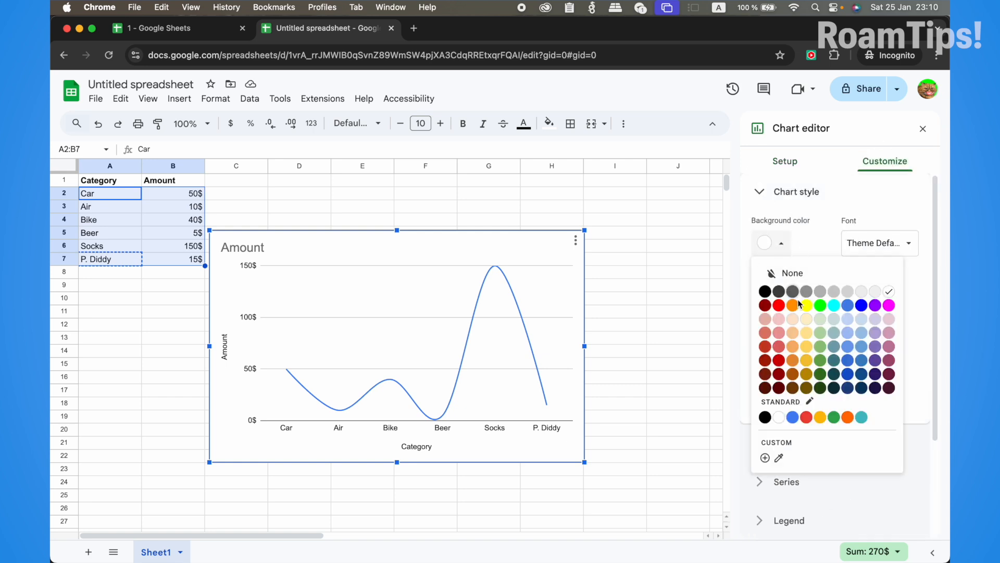
left_click(821, 347)
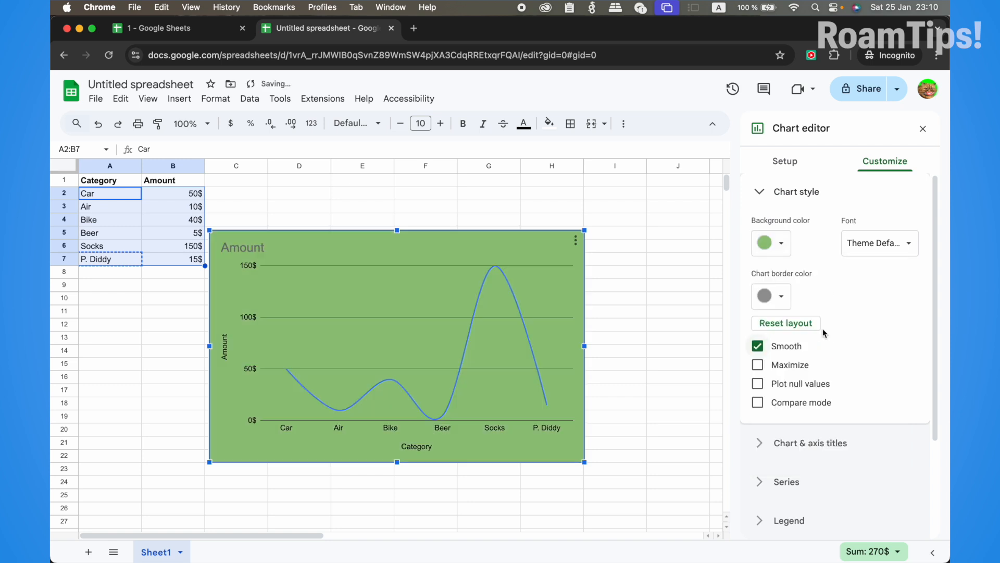
Set the chart font to Roboto and the chart border color to black, then leave chart editing
left_click(873, 244)
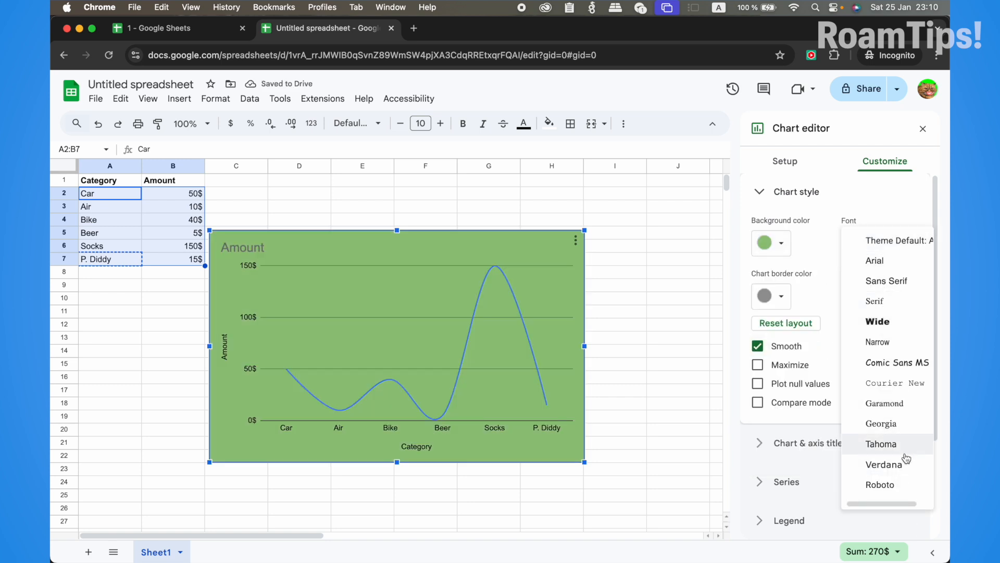
left_click(898, 487)
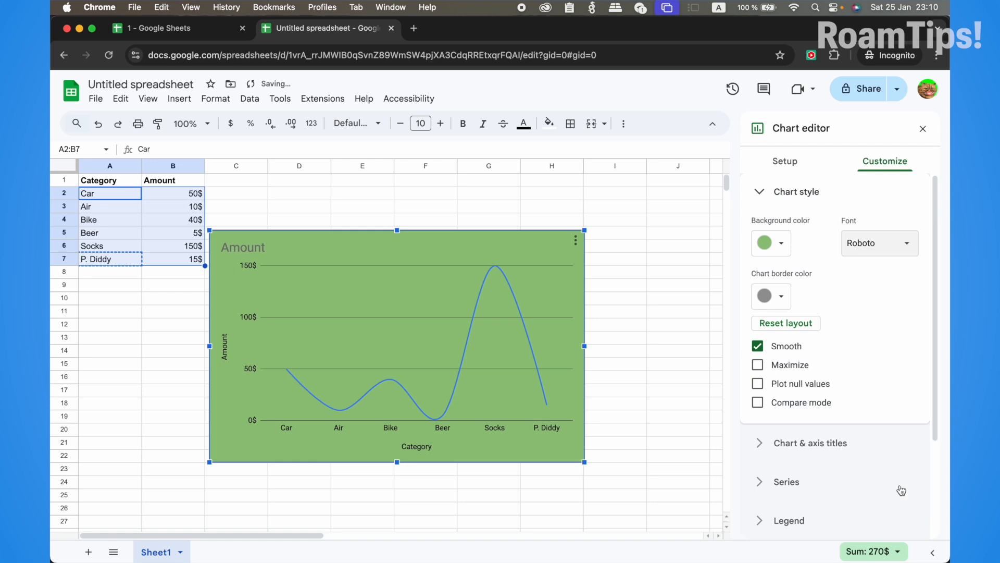
left_click(780, 297)
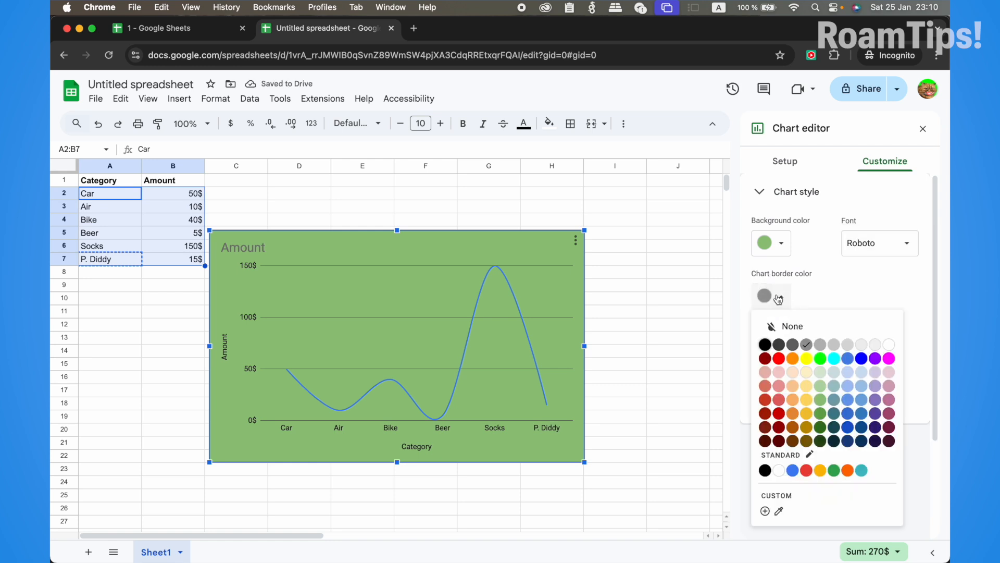
left_click(770, 349)
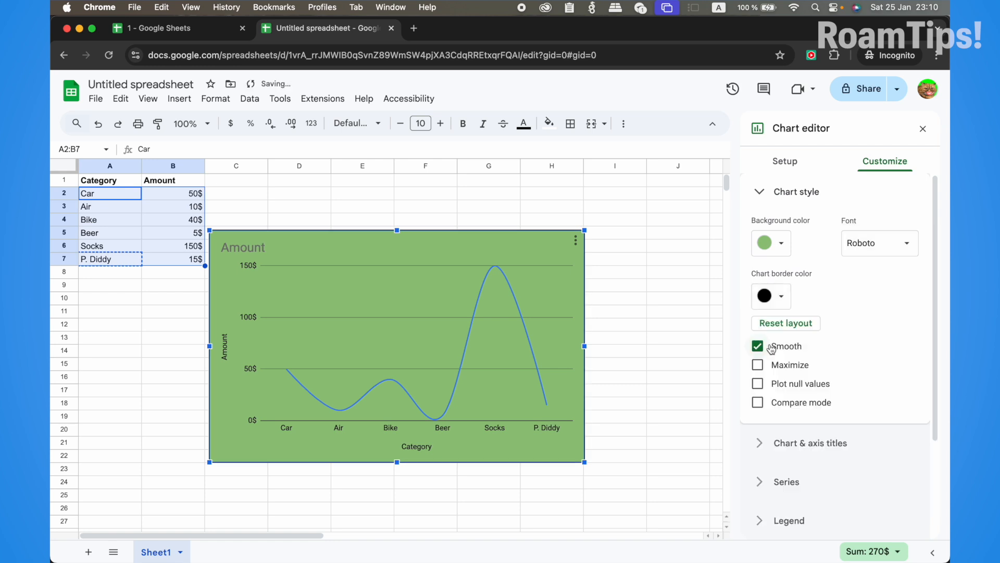
left_click(629, 348)
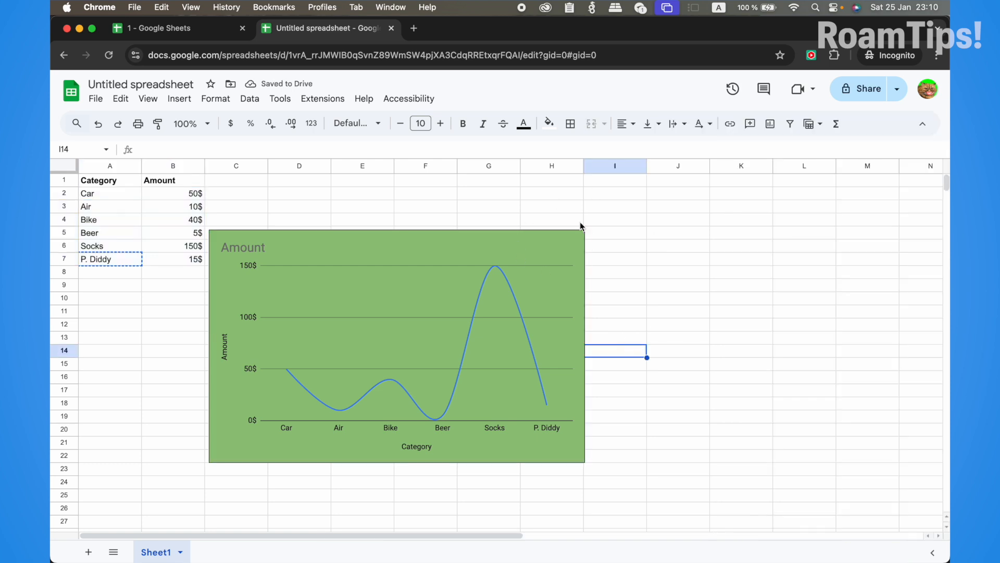
Reopen the chart for editing and bring up its chart and axis title settings
left_click(568, 250)
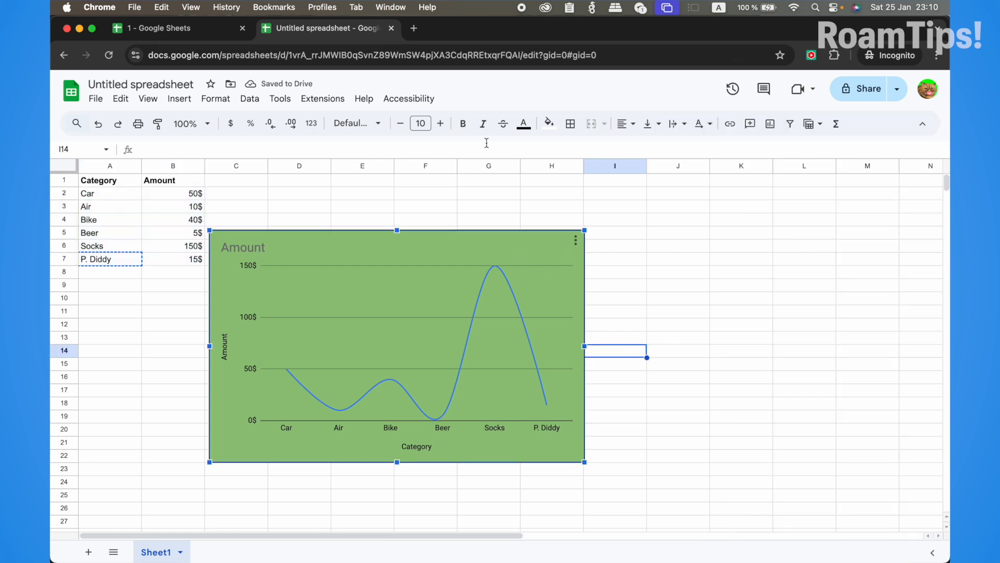
double_click(409, 262)
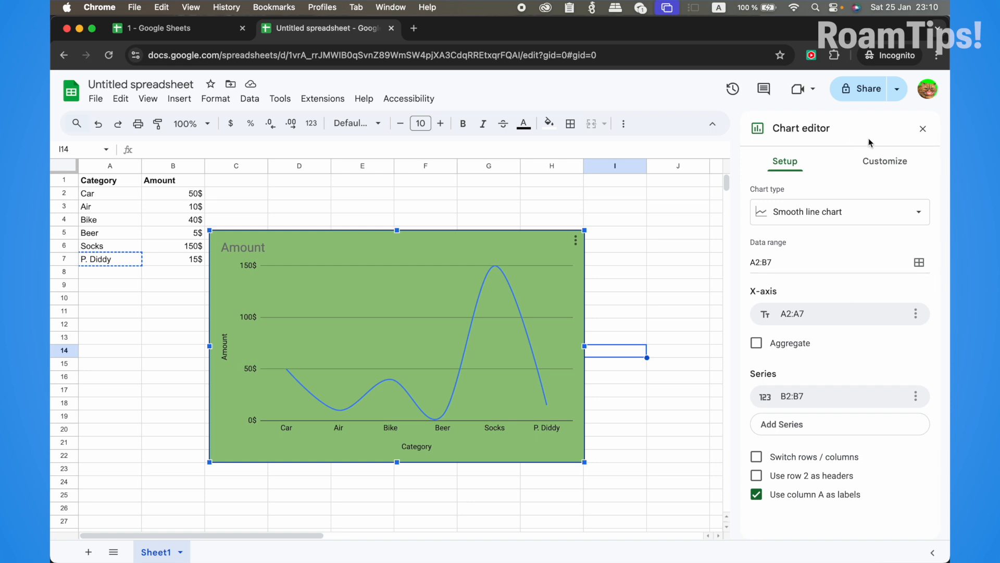
left_click(869, 163)
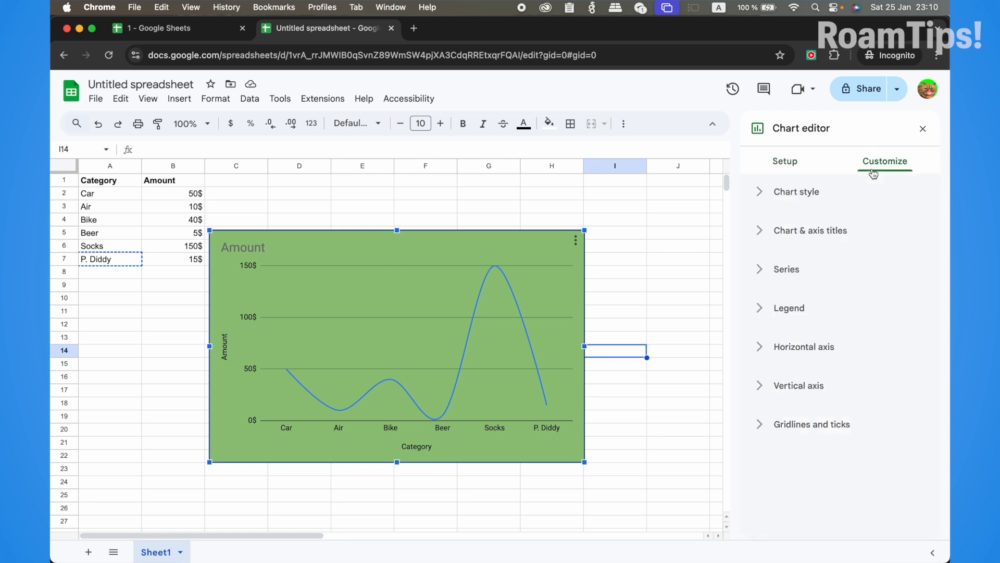
left_click(764, 237)
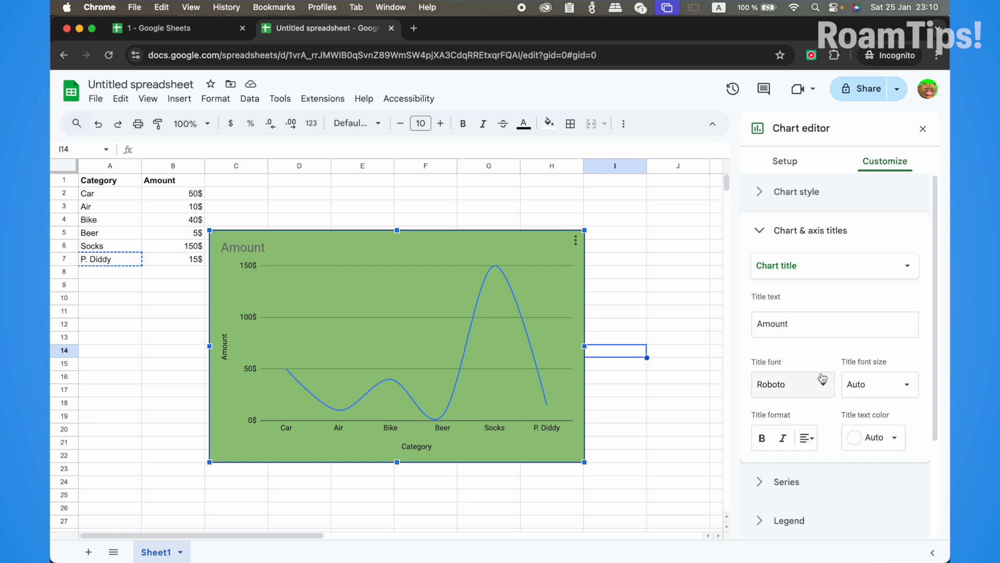
Look through the settings for the chart subtitle, horizontal axis title and vertical axis title
left_click(805, 270)
left_click(803, 283)
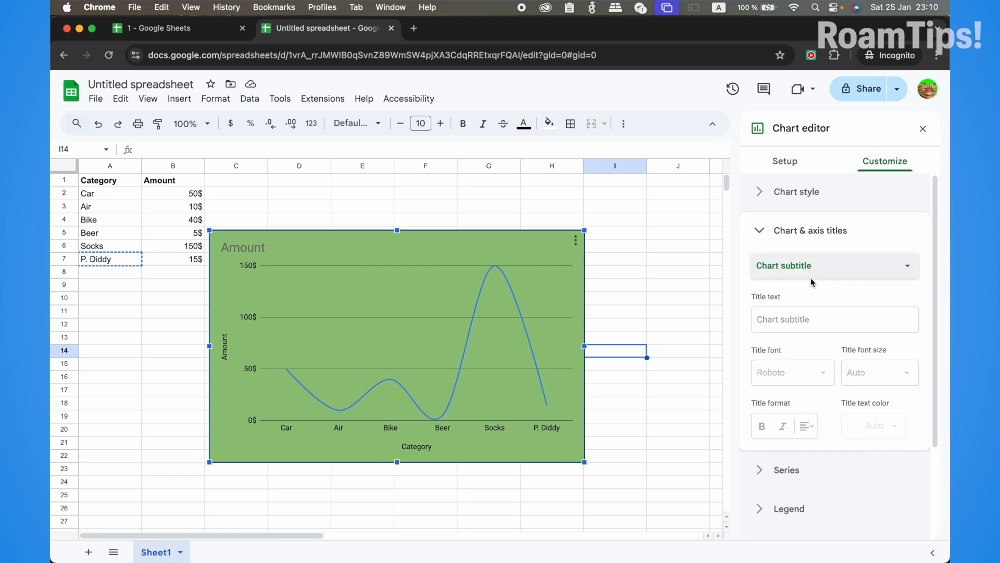
left_click(835, 265)
left_click(833, 284)
left_click(834, 268)
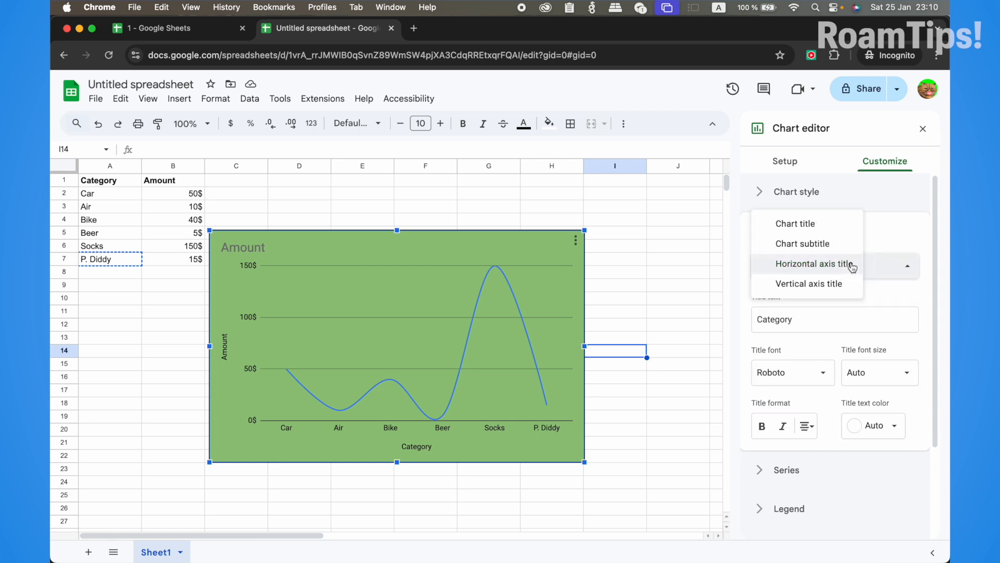
left_click(814, 286)
Replace the chart title text with "Hello Price"
left_click(836, 267)
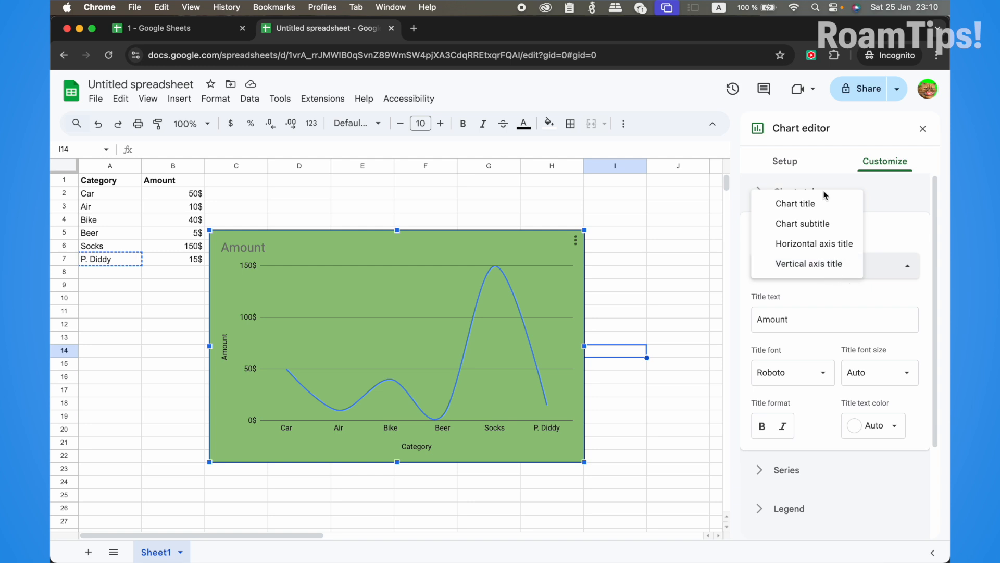
left_click(825, 204)
left_click(785, 324)
left_click_drag(805, 325, 693, 326)
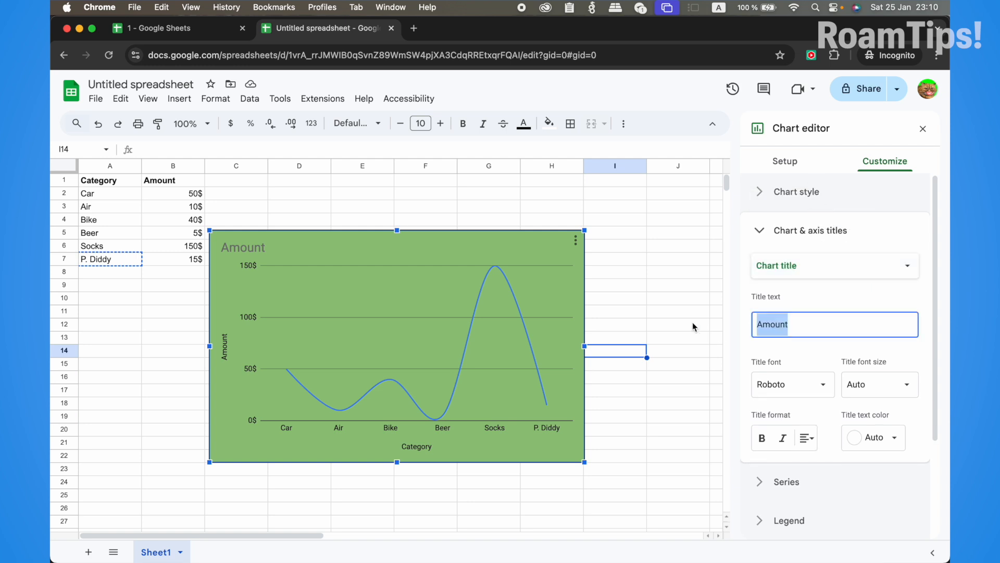
type("Hello Price")
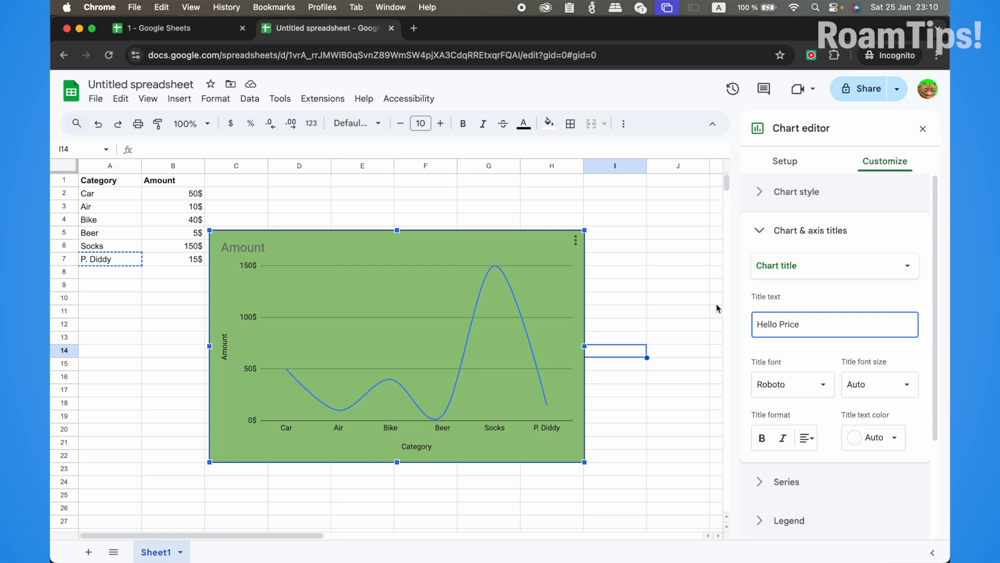
Make the chart title bold and set its text color to black
left_click(761, 437)
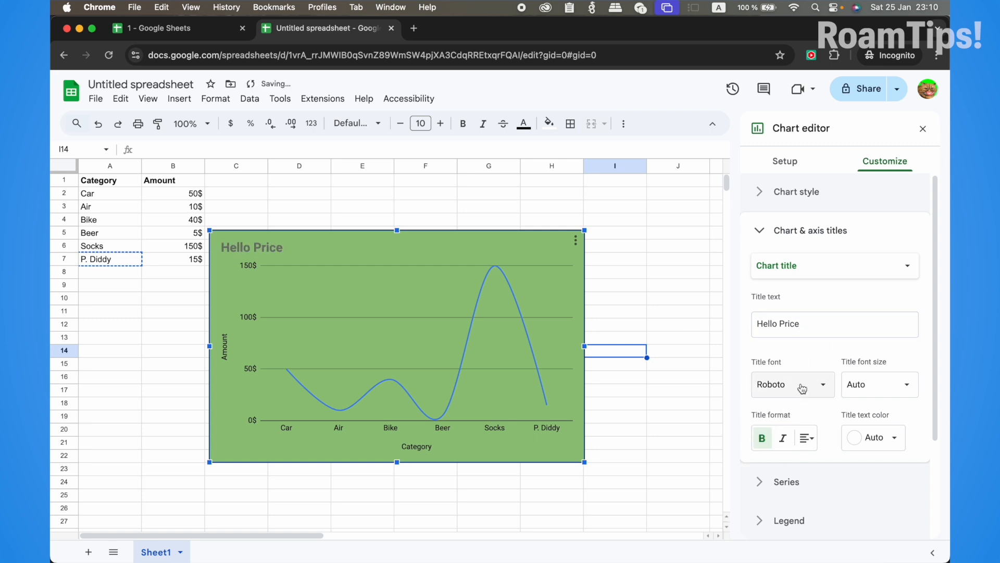
left_click(883, 440)
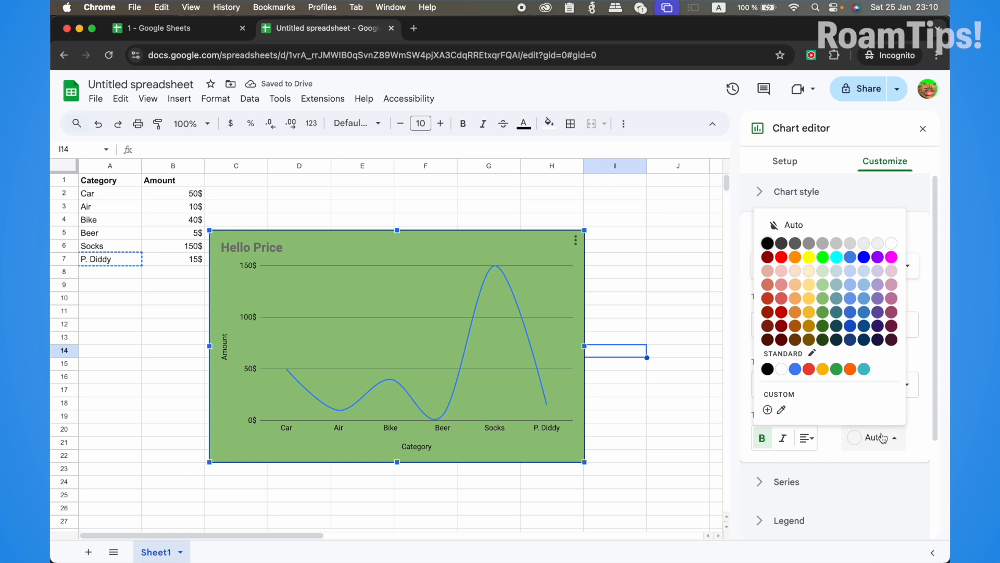
left_click(768, 245)
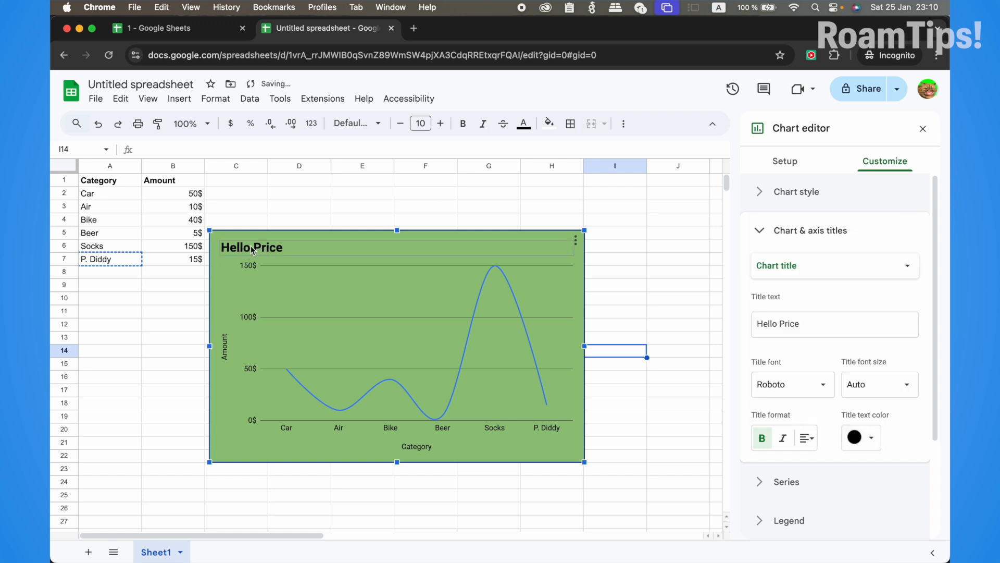
left_click(879, 430)
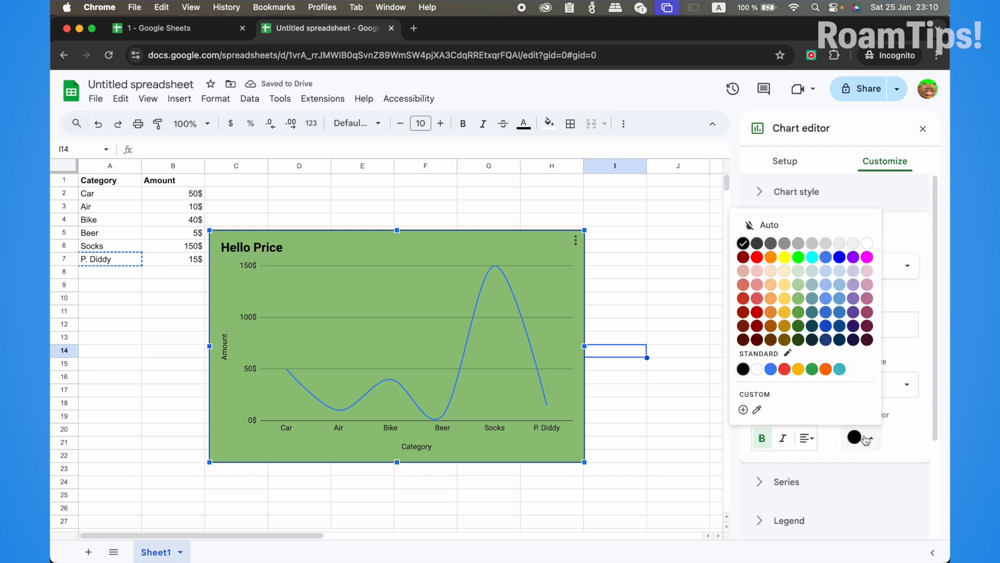
left_click(925, 456)
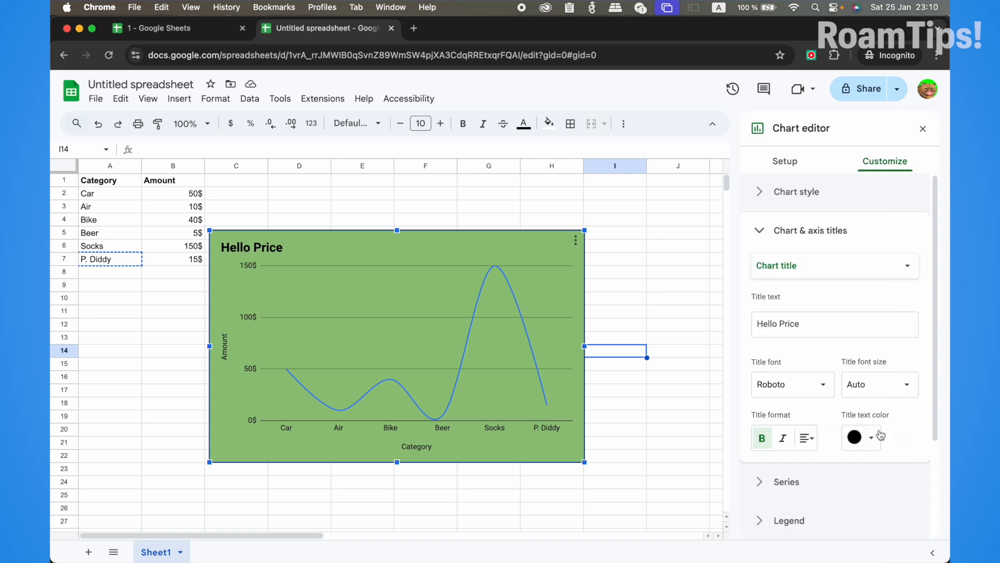
Try centre and right alignment on the chart title and set it back to left alignment
left_click(811, 444)
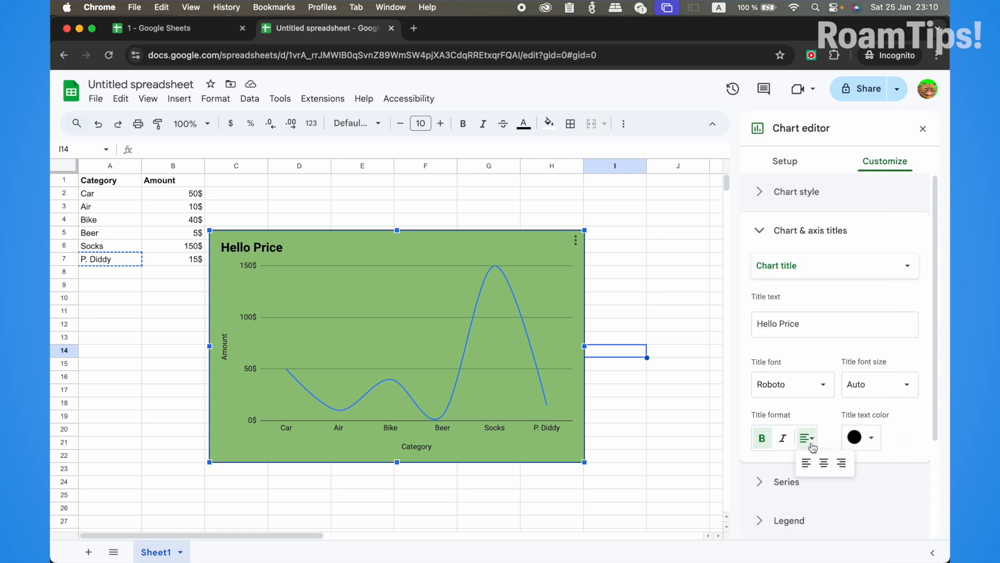
left_click(825, 462)
left_click(811, 438)
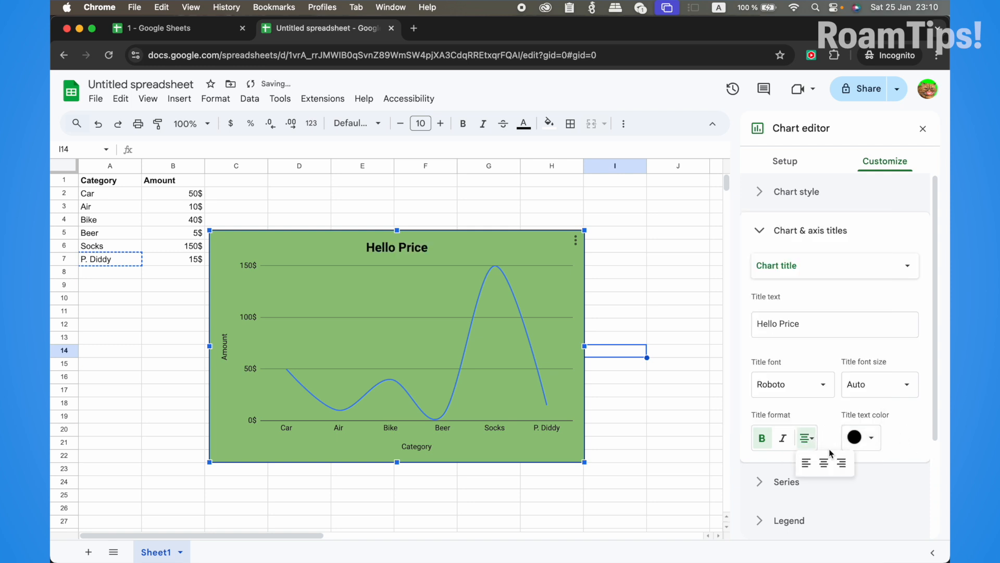
left_click(842, 462)
left_click(813, 442)
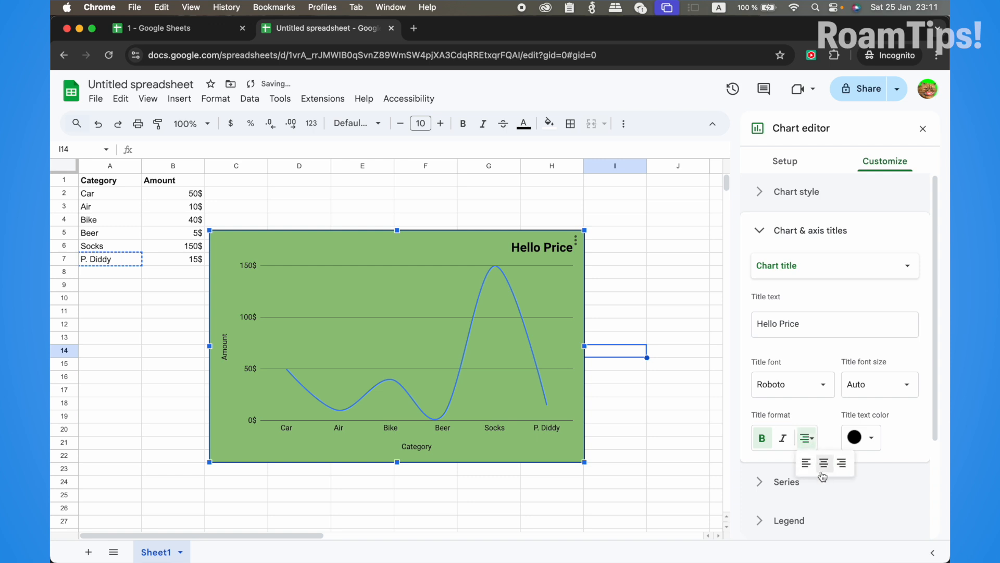
left_click(805, 463)
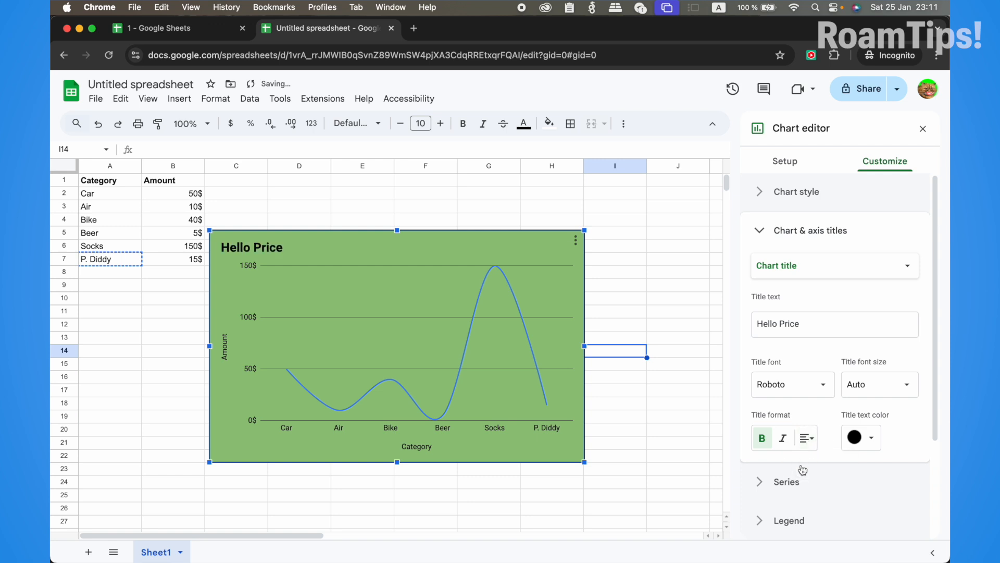
Add the chart subtitle text "Buy me!"
left_click(789, 270)
left_click(844, 285)
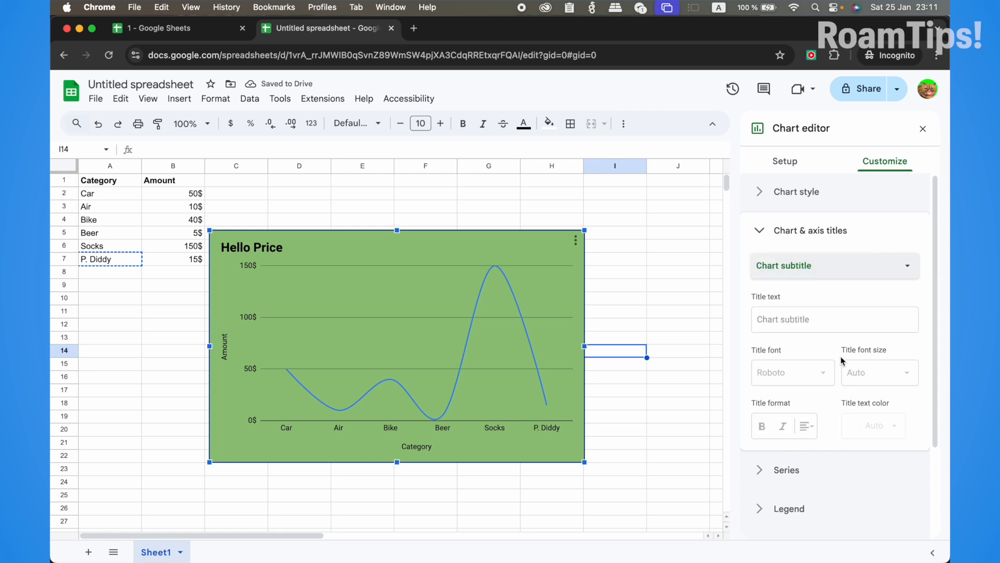
left_click(800, 323)
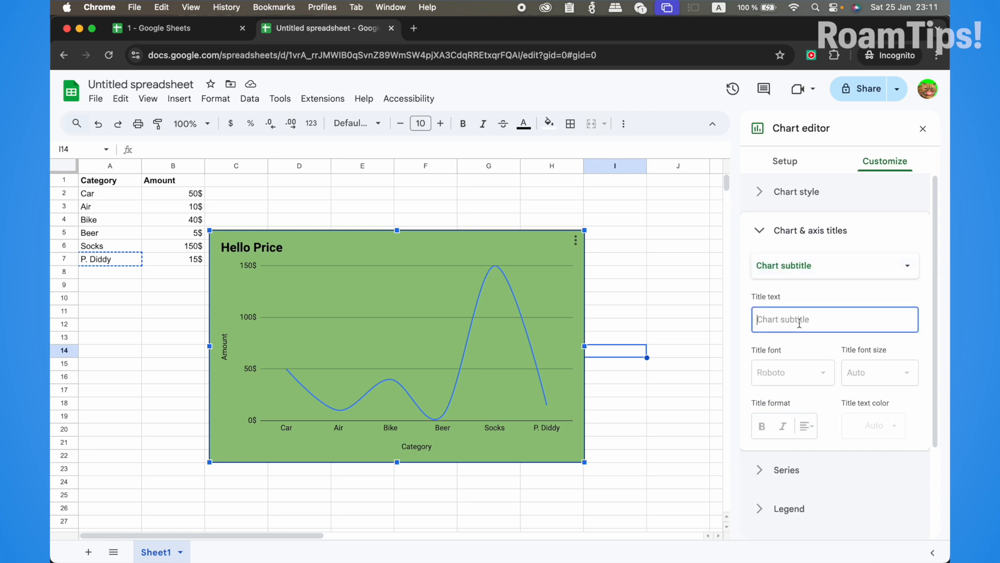
type("1")
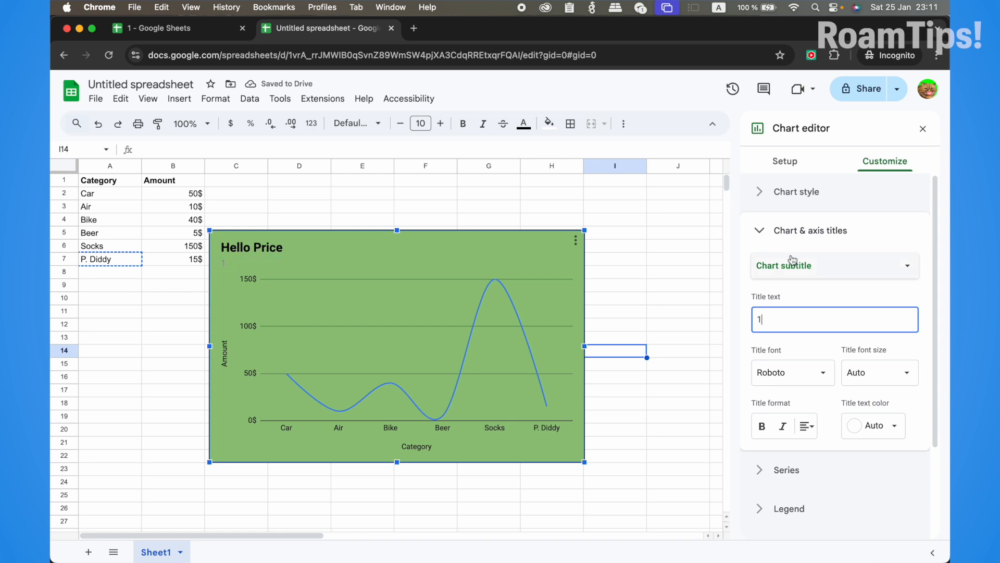
type("Buy me!")
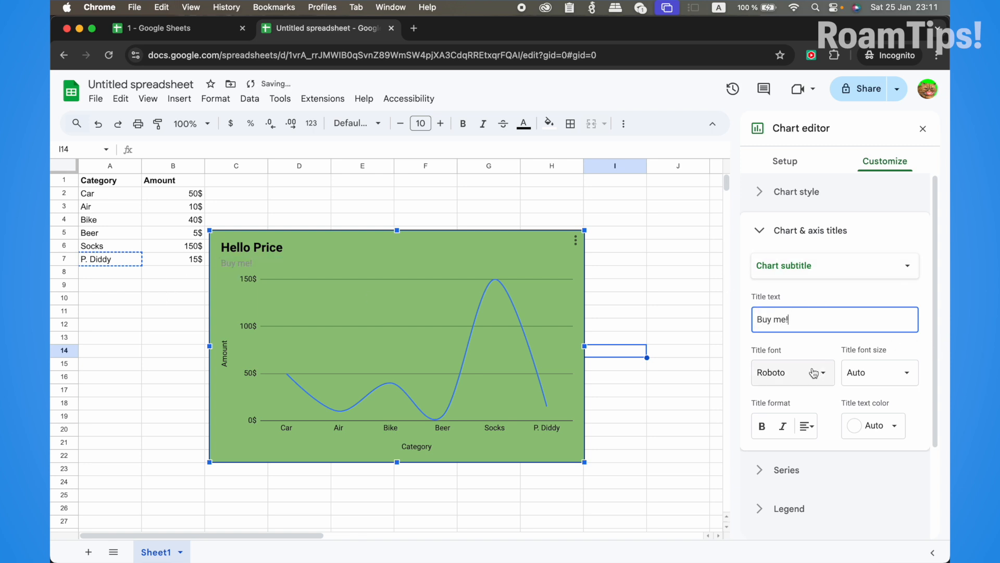
Make the chart subtitle bold and set its text color to red
left_click(762, 426)
left_click(861, 429)
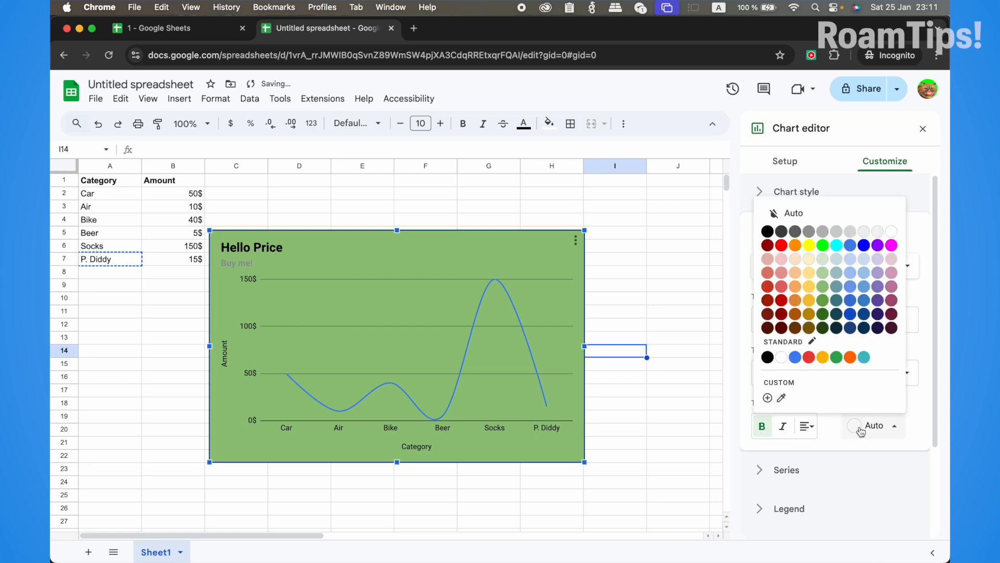
left_click(784, 249)
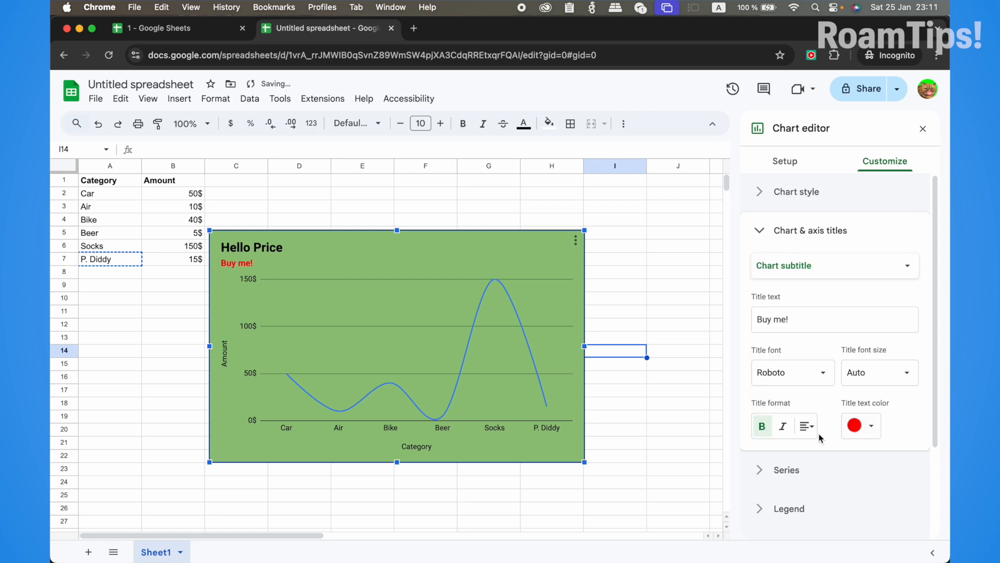
Bring up the series settings and set the line color to bright green
scroll(818, 449, "down", 3)
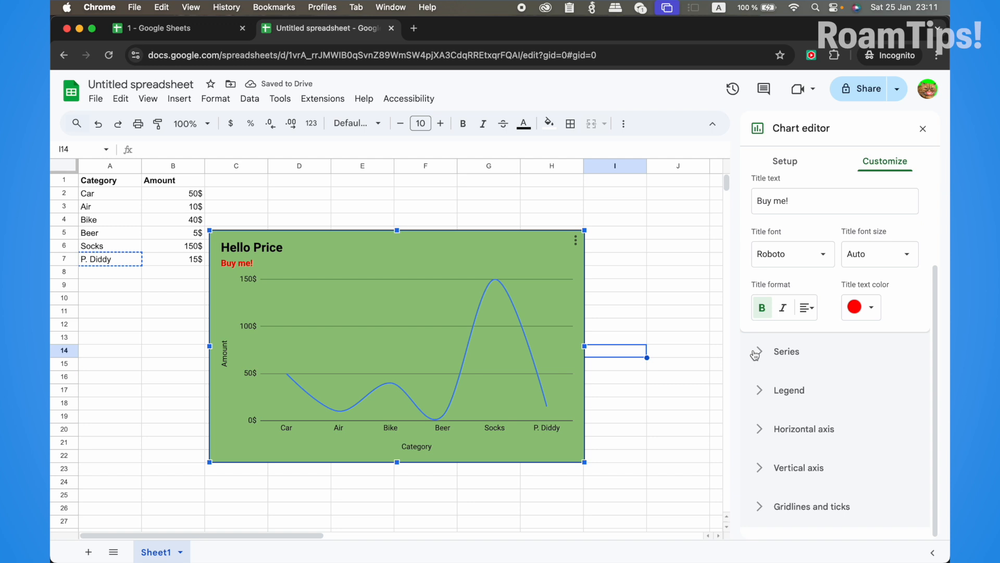
left_click(758, 351)
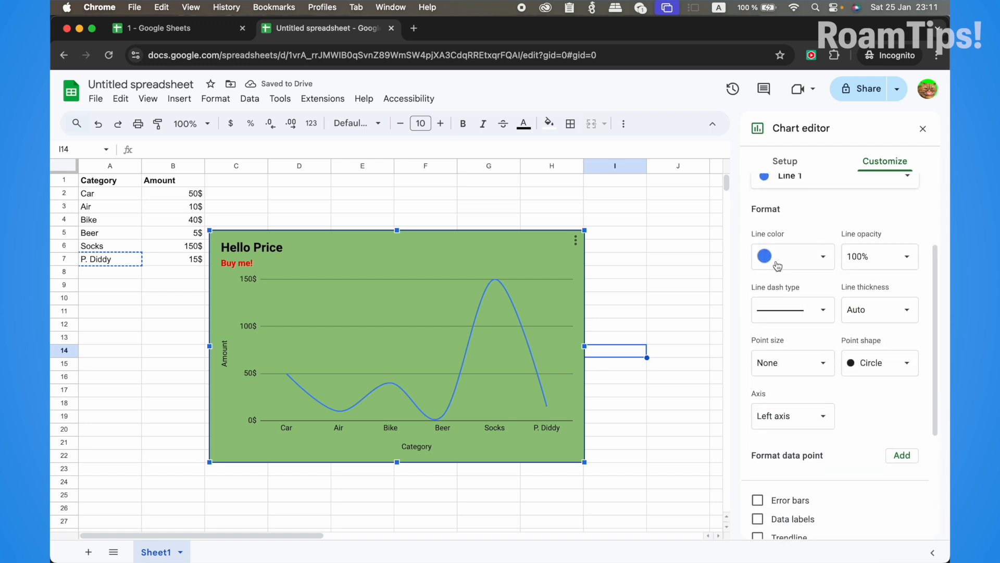
left_click(802, 255)
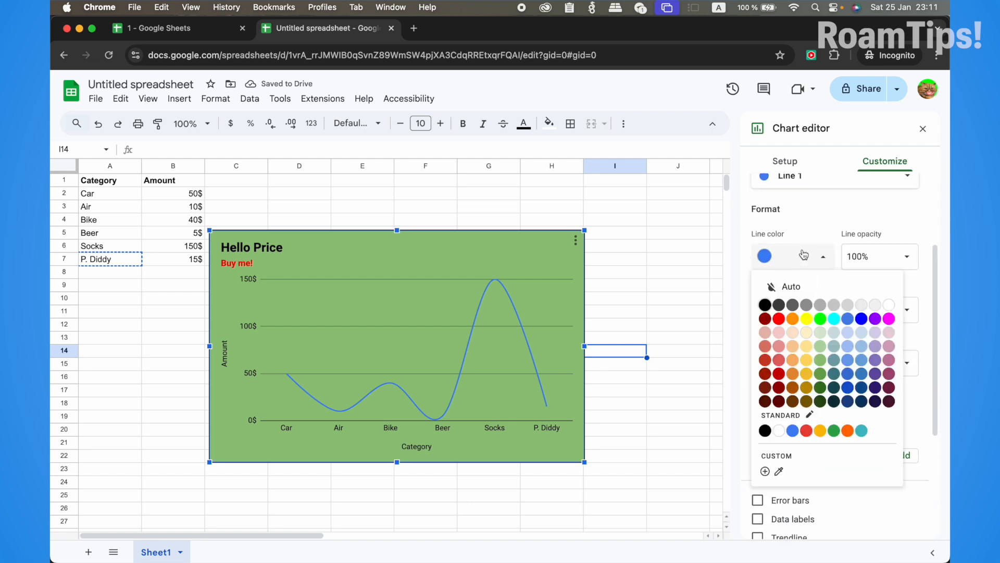
left_click(820, 319)
Try a line opacity of 30% and set it back to 100%
left_click(887, 261)
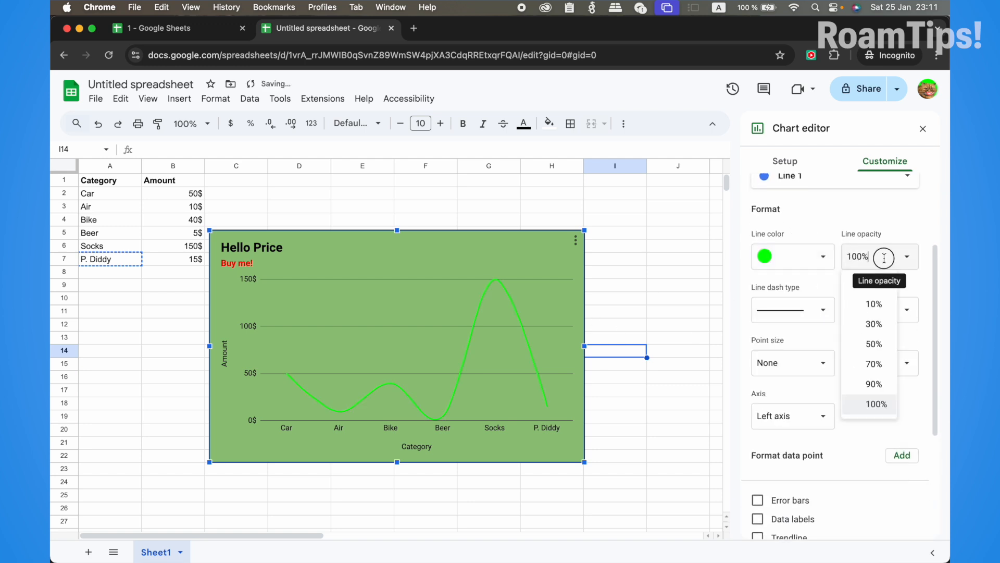
left_click(868, 322)
left_click(907, 258)
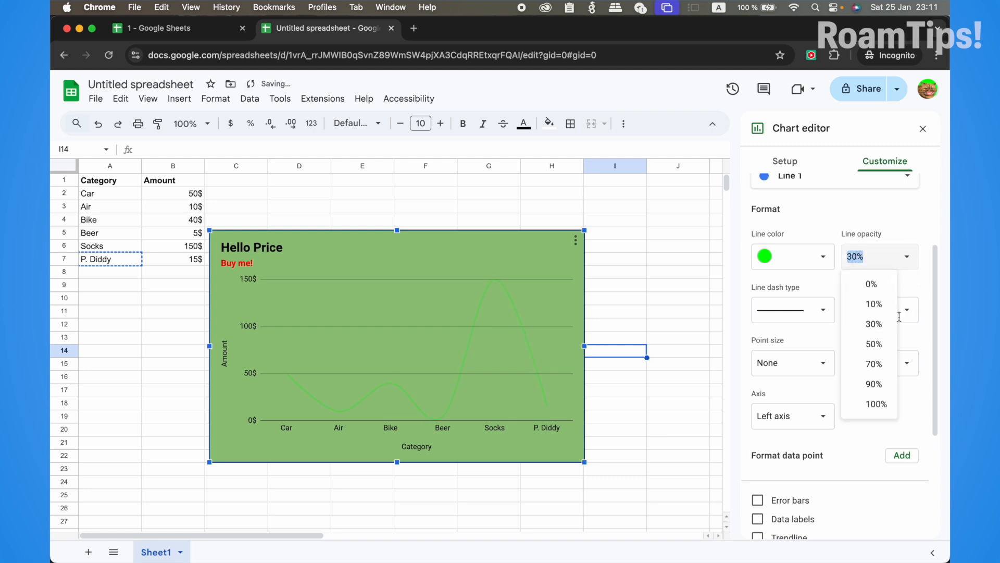
left_click(878, 404)
Try the Custom and dotted dash types on the line and return it to solid
left_click(805, 309)
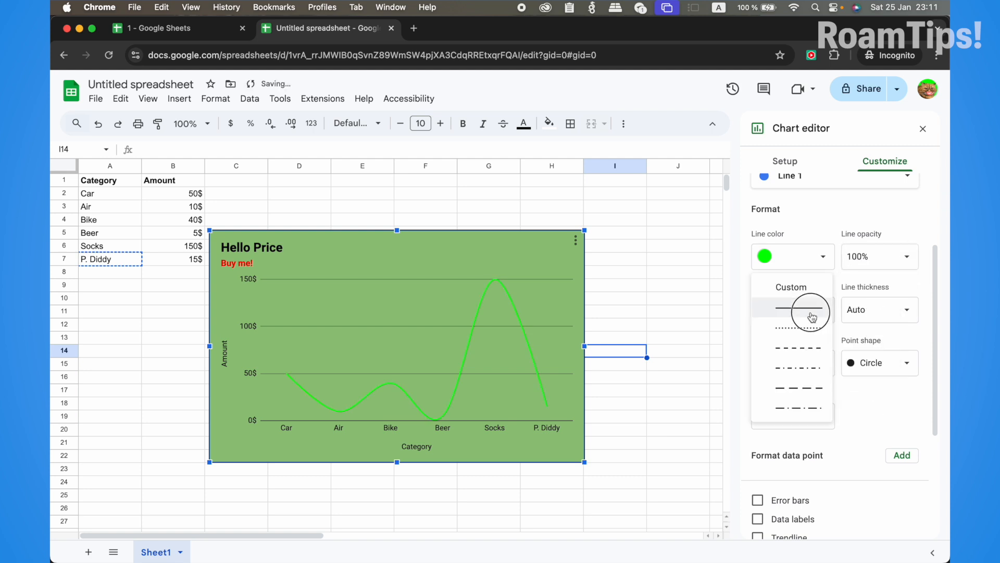
left_click(797, 288)
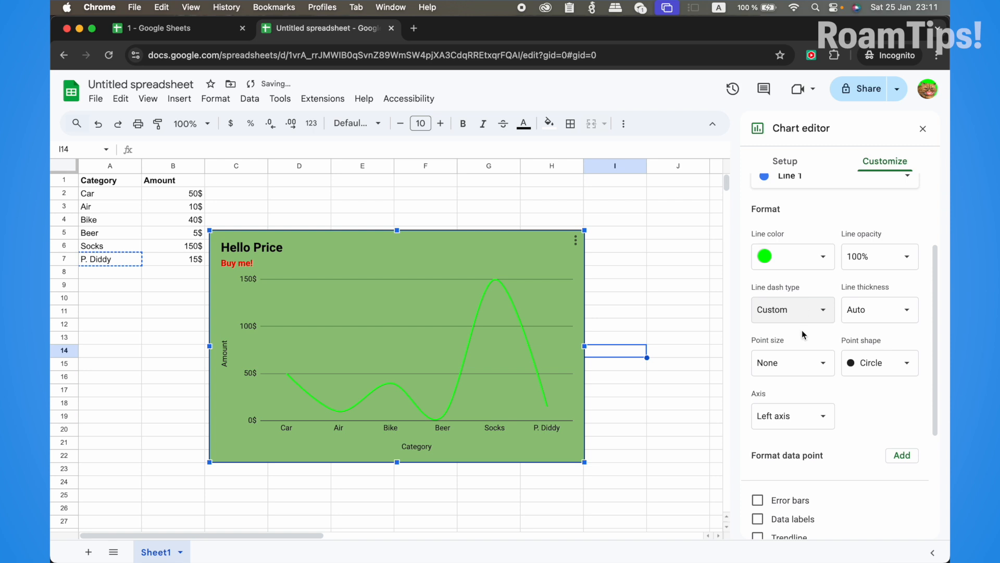
left_click(800, 311)
left_click(801, 345)
left_click(806, 308)
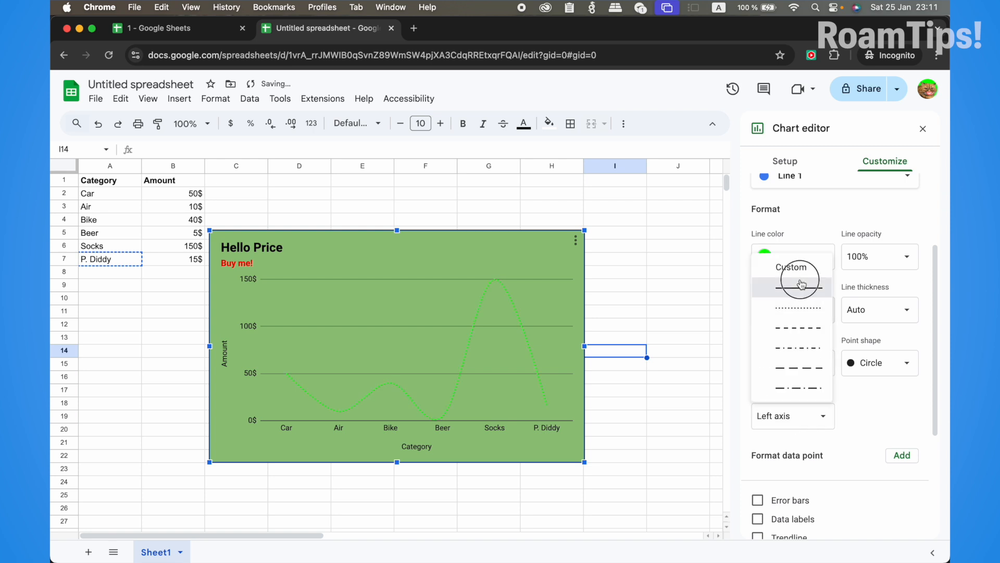
left_click(801, 293)
Set the line thickness of the series to 8px
left_click(913, 315)
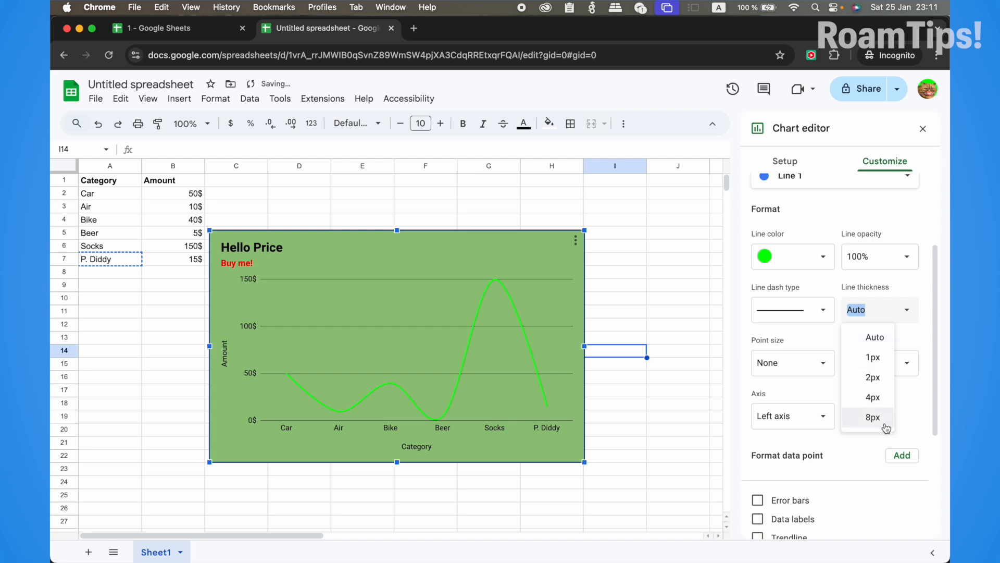
left_click(854, 415)
Set the series point size to 14px and the point shape to X mark
scroll(883, 423, "down", 4)
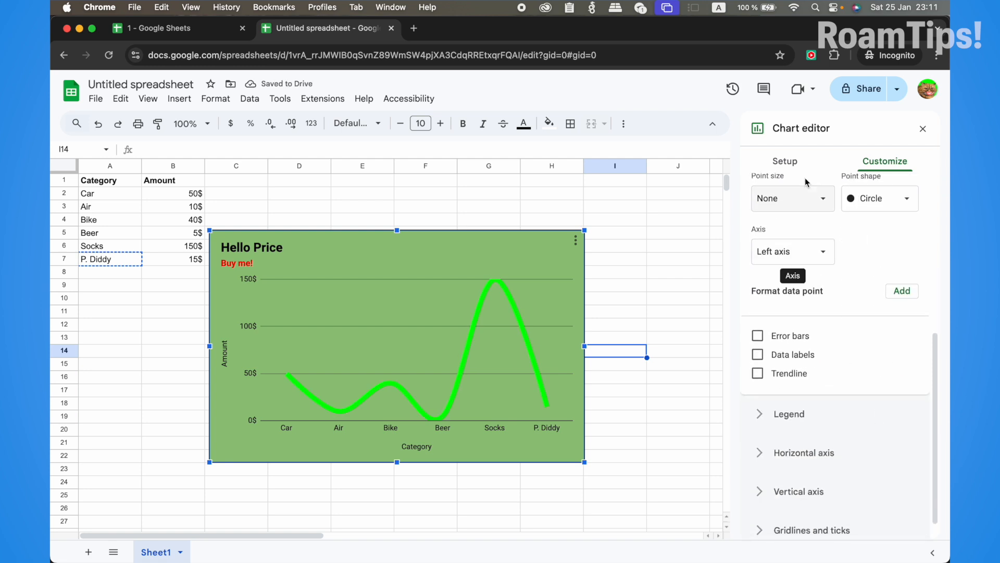
left_click(797, 209)
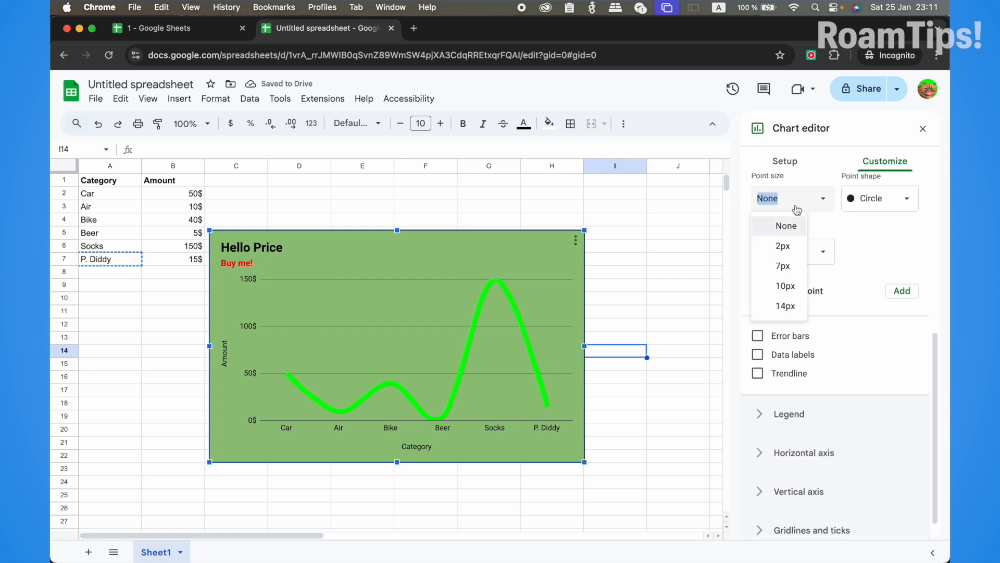
left_click(782, 308)
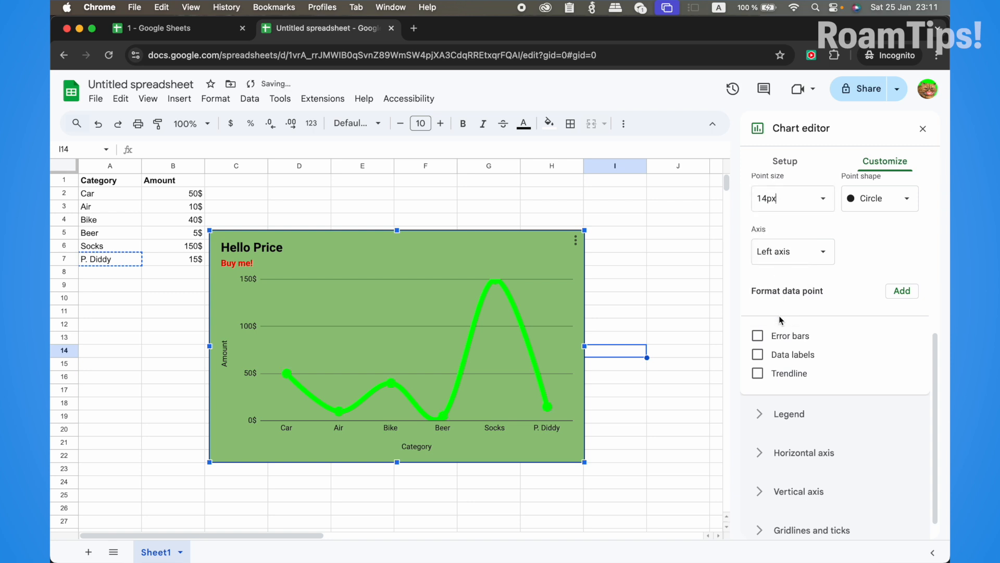
left_click(870, 203)
left_click(881, 305)
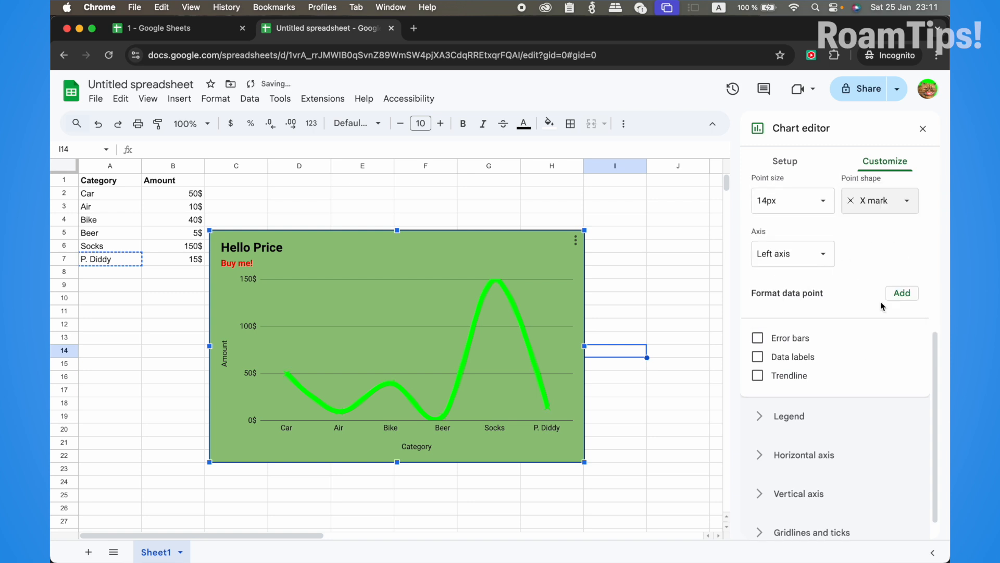
Set the line thickness of the series back to Auto
scroll(802, 177, "up", 3)
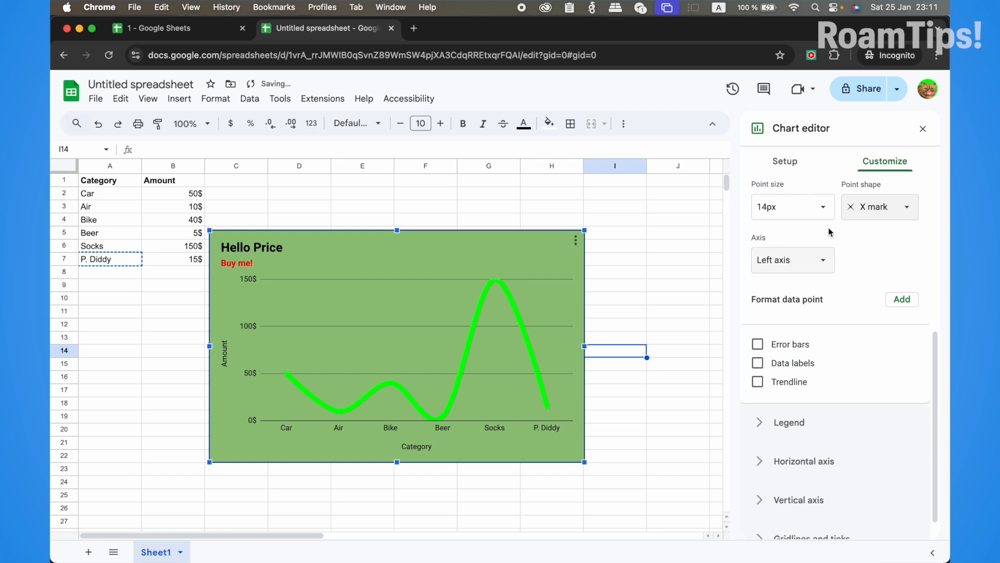
left_click(867, 244)
left_click(873, 273)
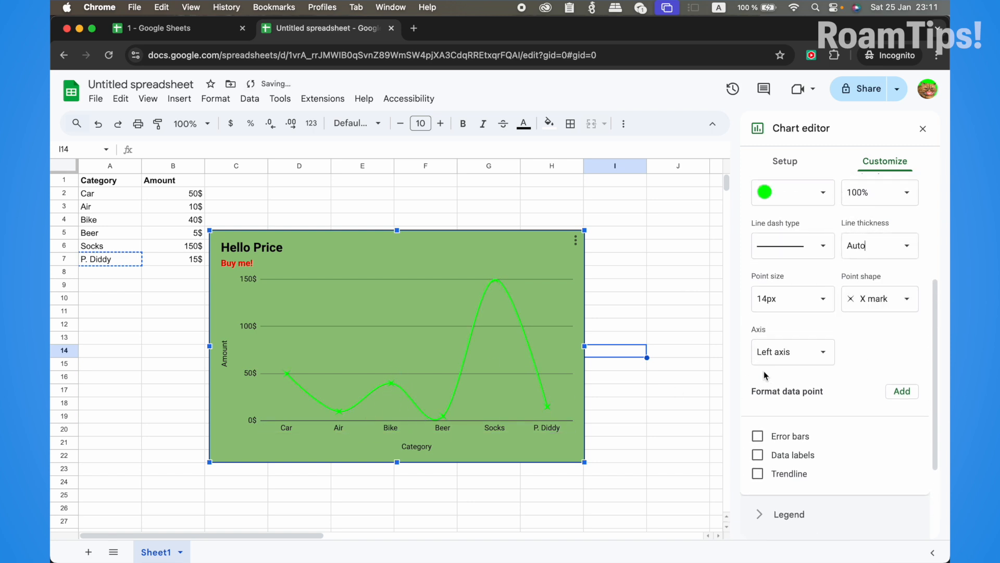
Try error bars, data labels and a trendline on the series, turning each one off again
scroll(764, 371, "down", 5)
left_click(757, 312)
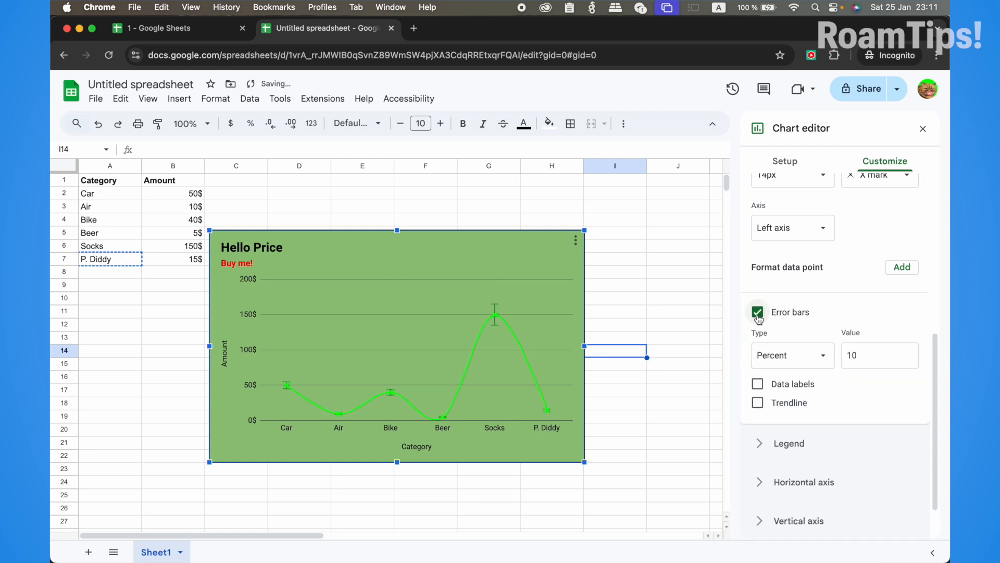
left_click(757, 312)
left_click(758, 331)
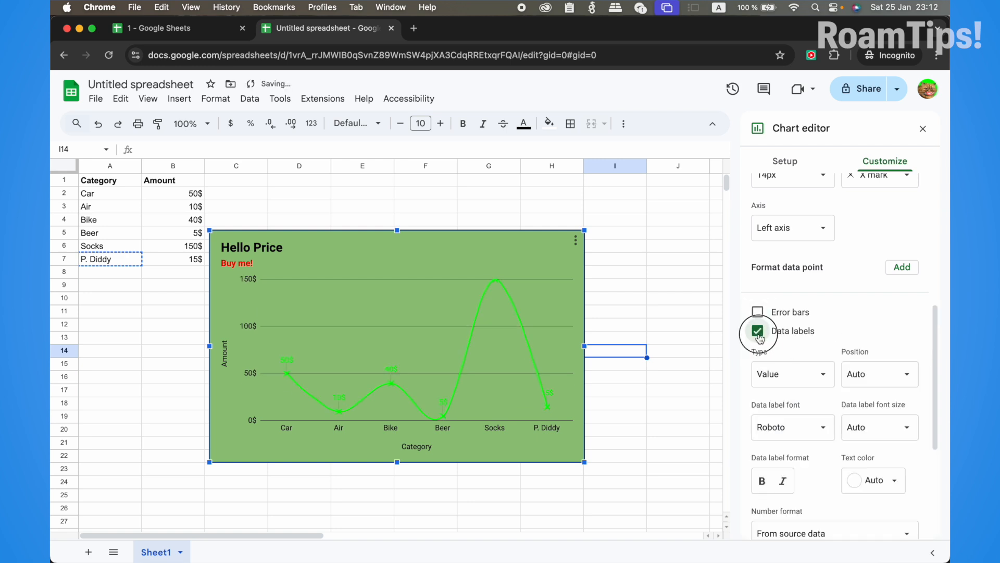
left_click(757, 330)
left_click(757, 349)
left_click(758, 352)
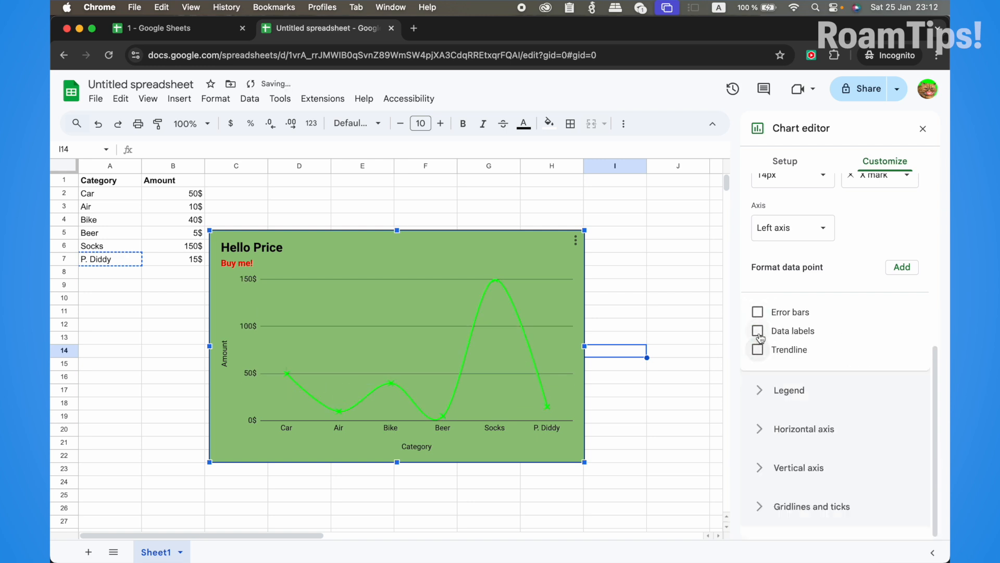
Turn on data labels for the series and format them in bold black text
left_click(758, 332)
scroll(759, 337, "down", 5)
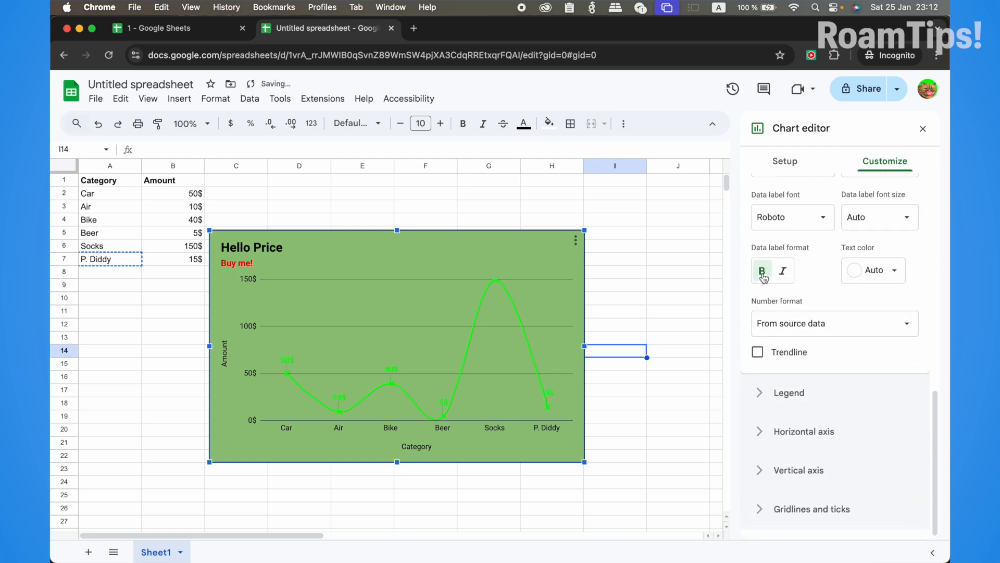
left_click(878, 271)
left_click(767, 318)
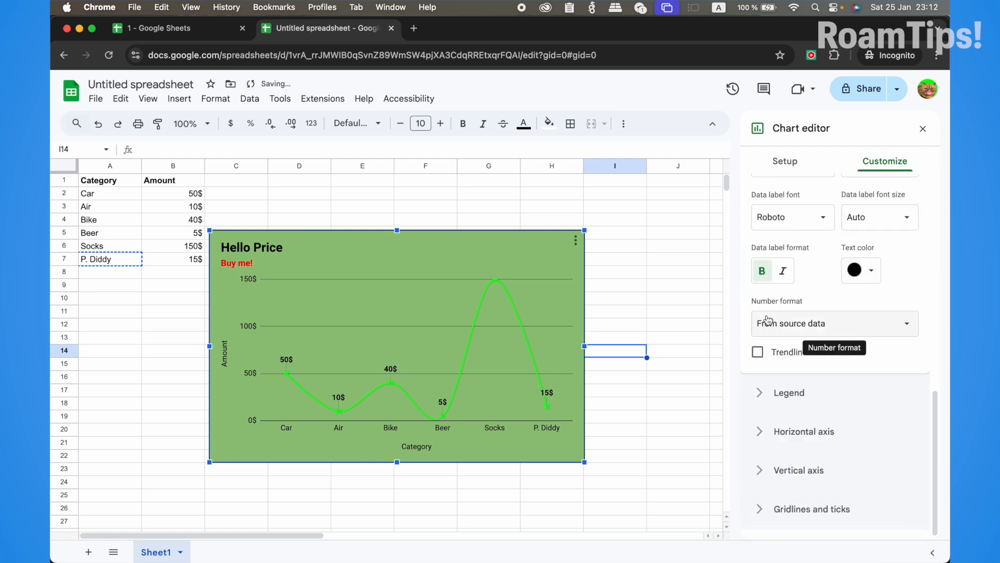
Try the Inside position for the chart legend and set the legend position to None
left_click(759, 390)
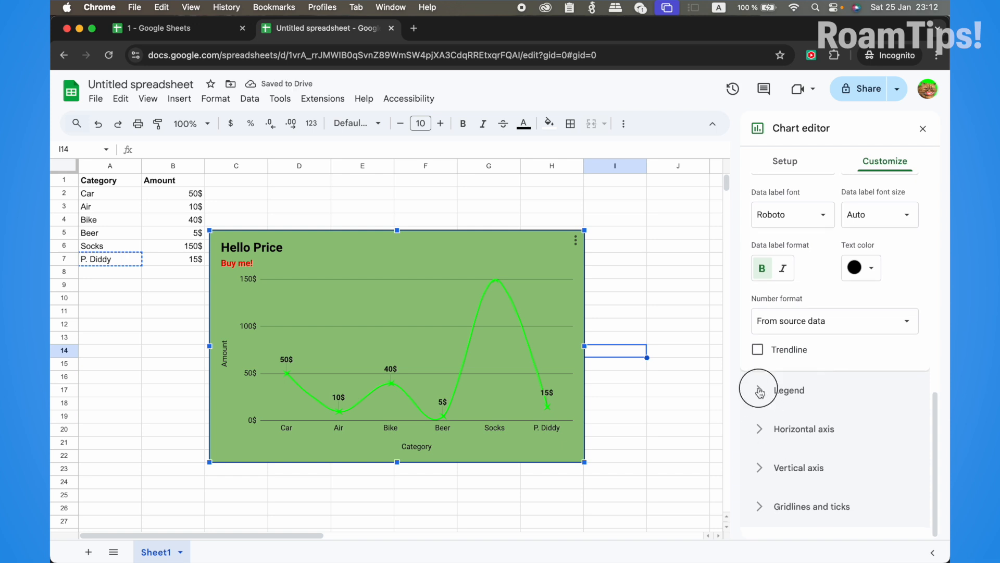
left_click(787, 272)
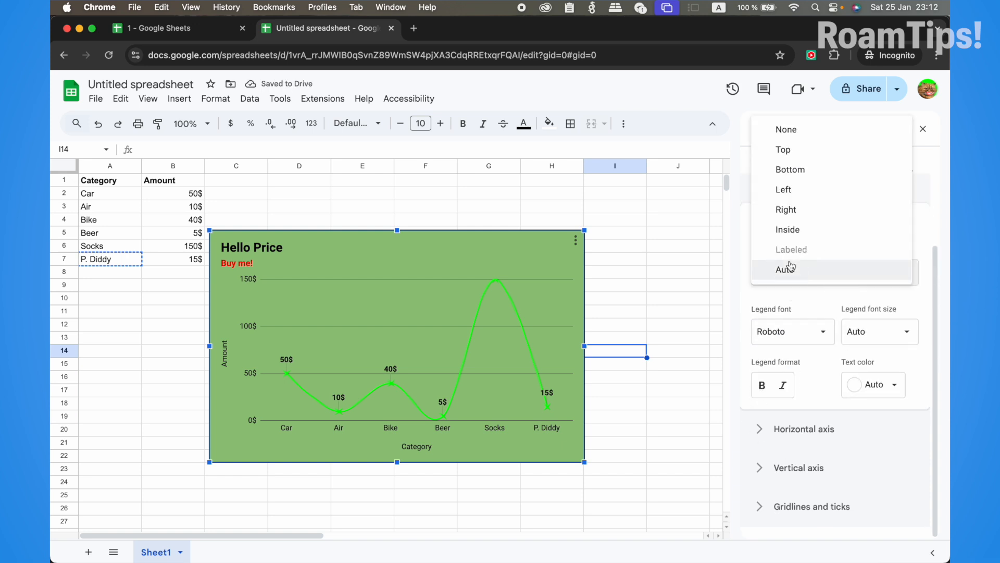
left_click(787, 226)
left_click(812, 284)
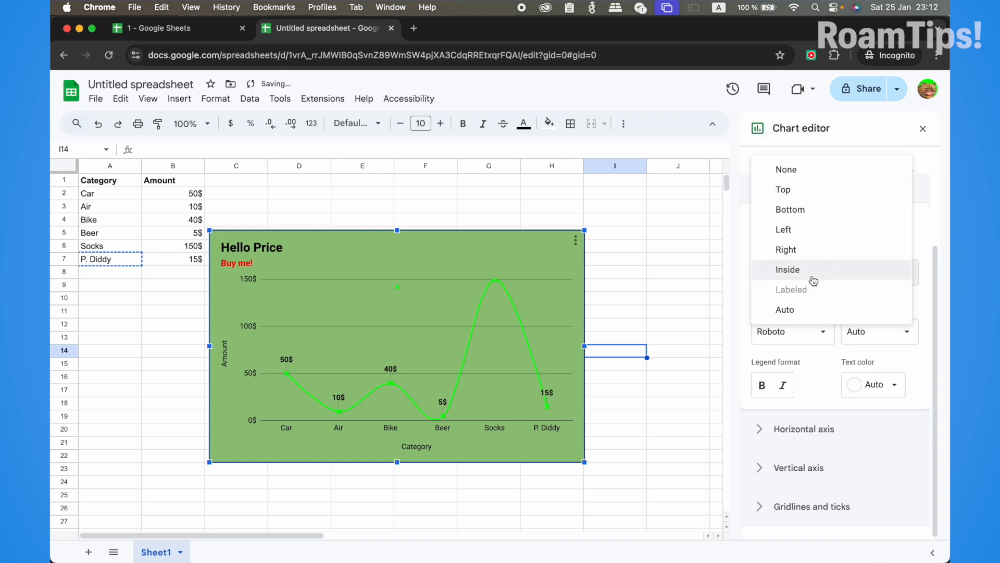
left_click(800, 170)
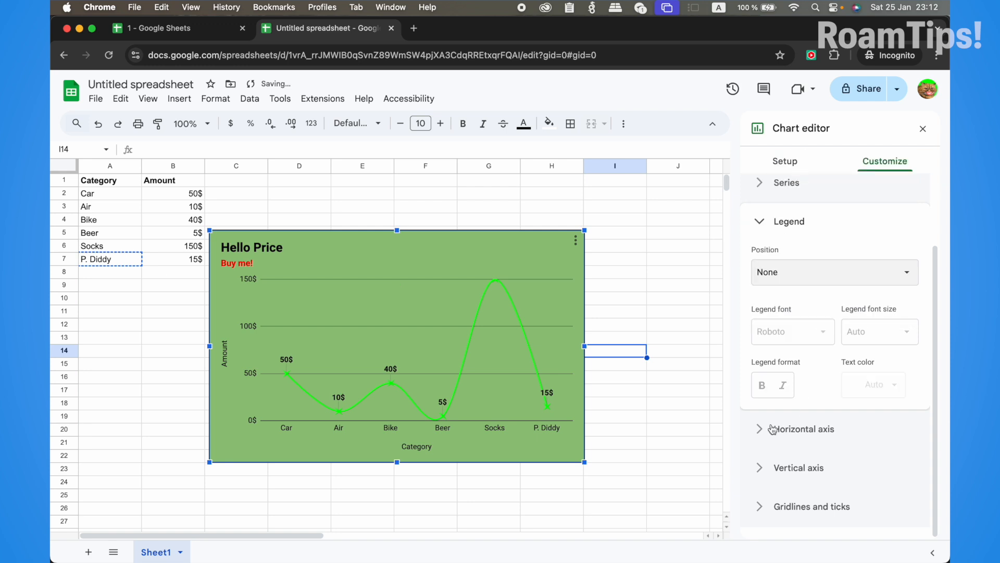
Make the labels of both the horizontal axis and the vertical axis bold
left_click(754, 429)
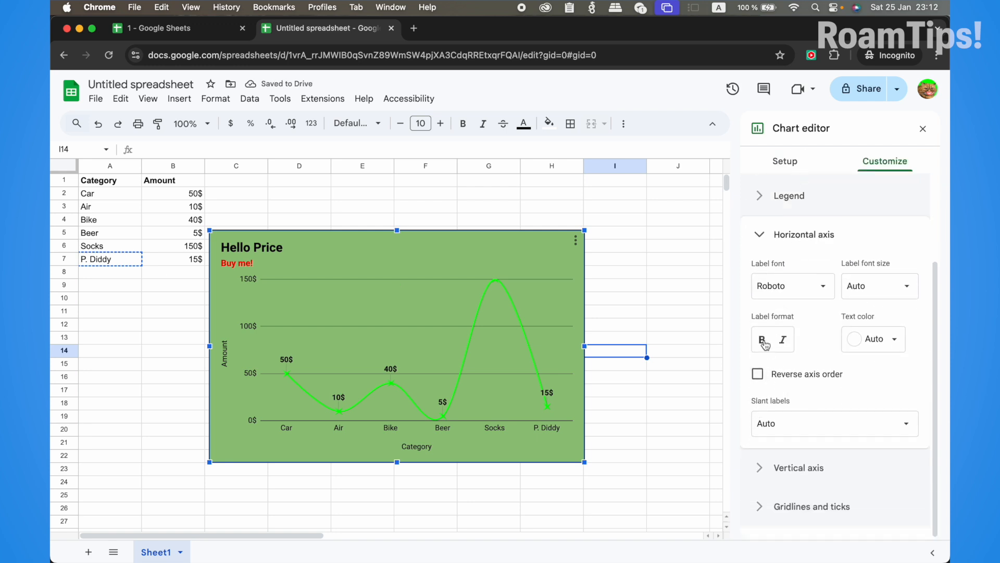
left_click(763, 340)
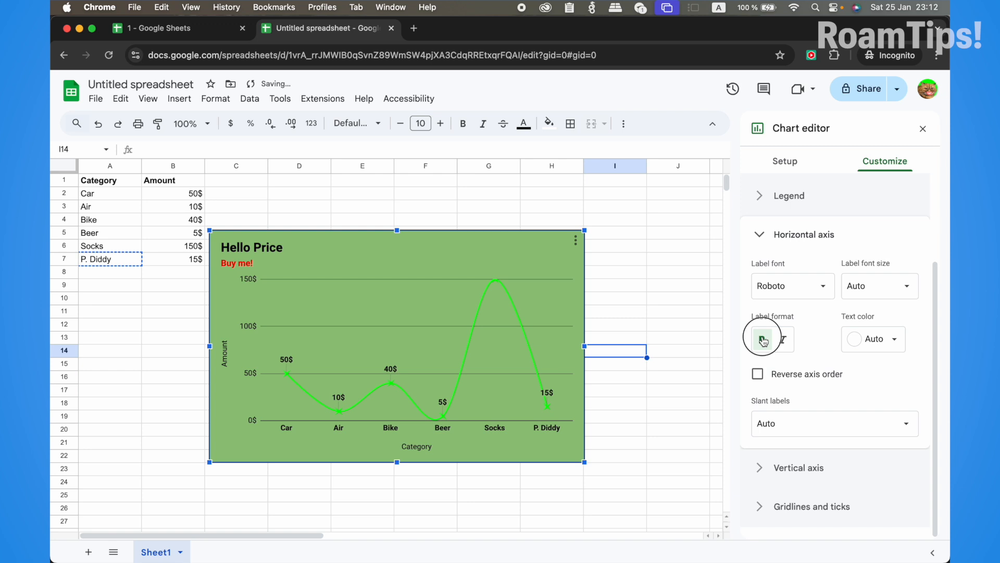
left_click(757, 468)
left_click(762, 380)
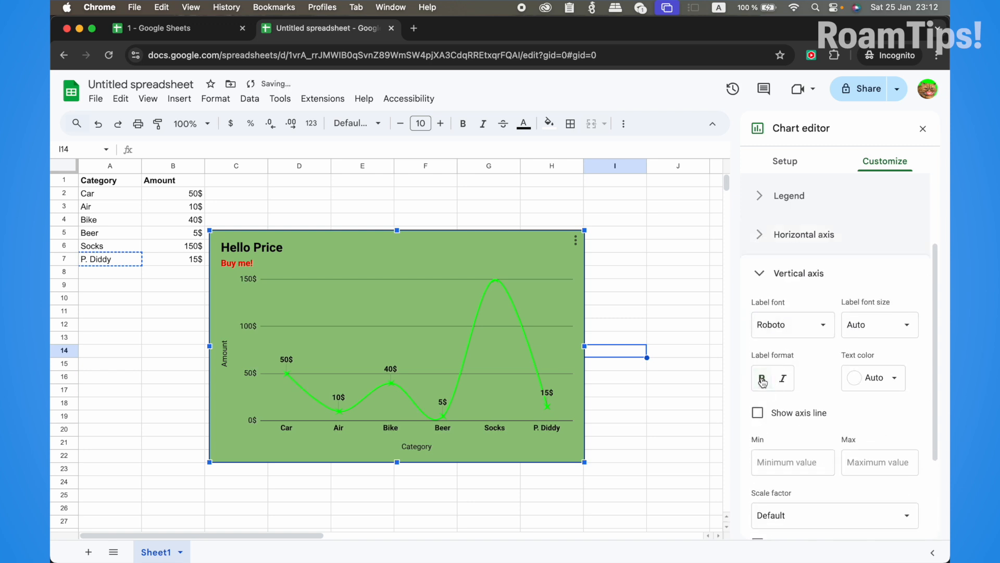
scroll(818, 420, "down", 3)
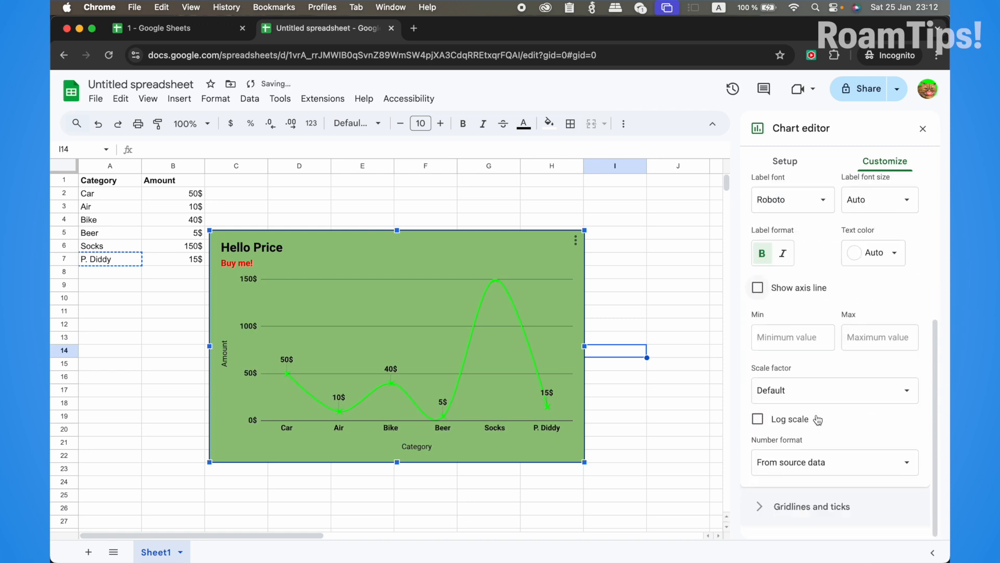
Turn on major ticks for the horizontal axis and set their line color to orange
left_click(764, 512)
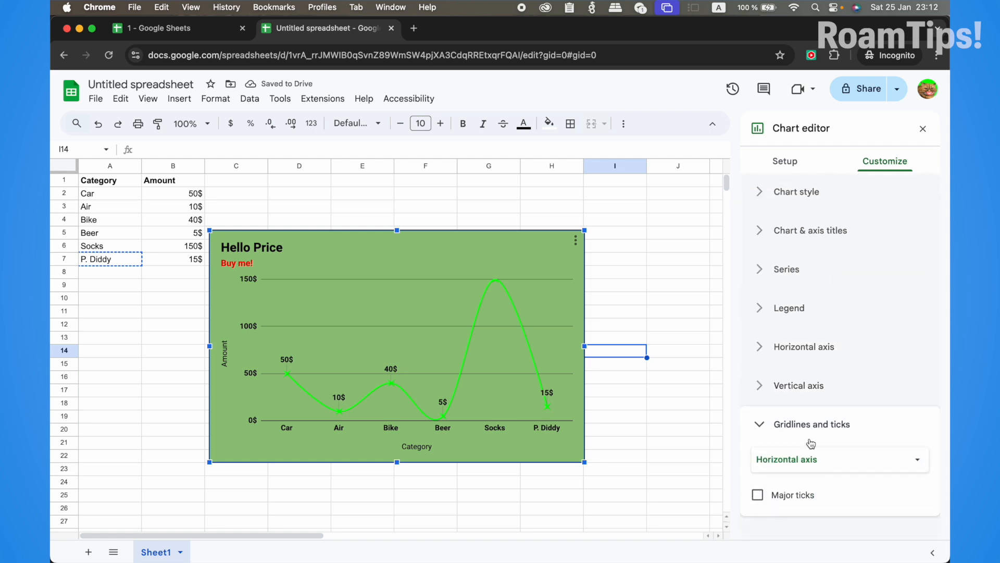
left_click(758, 494)
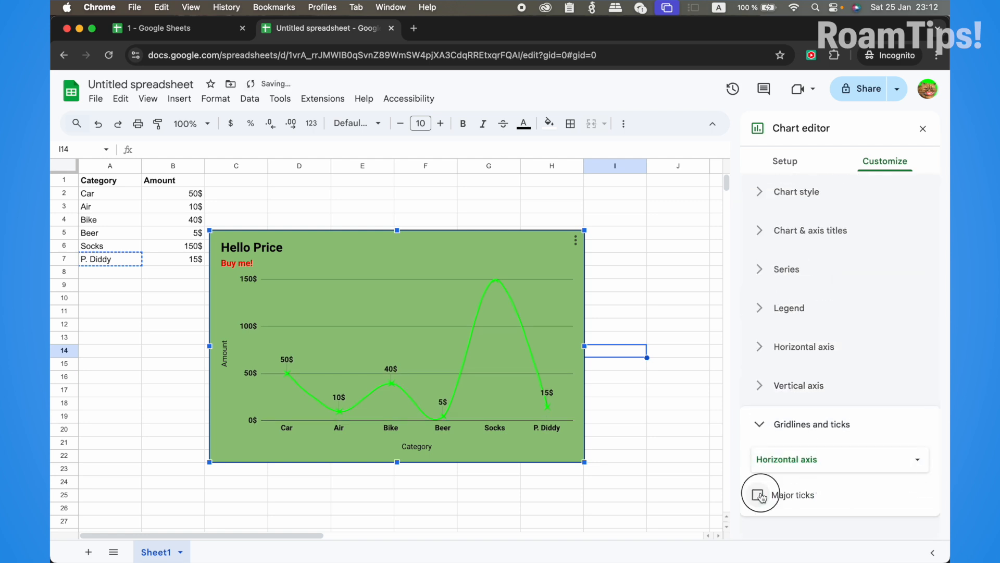
scroll(815, 471, "down", 2)
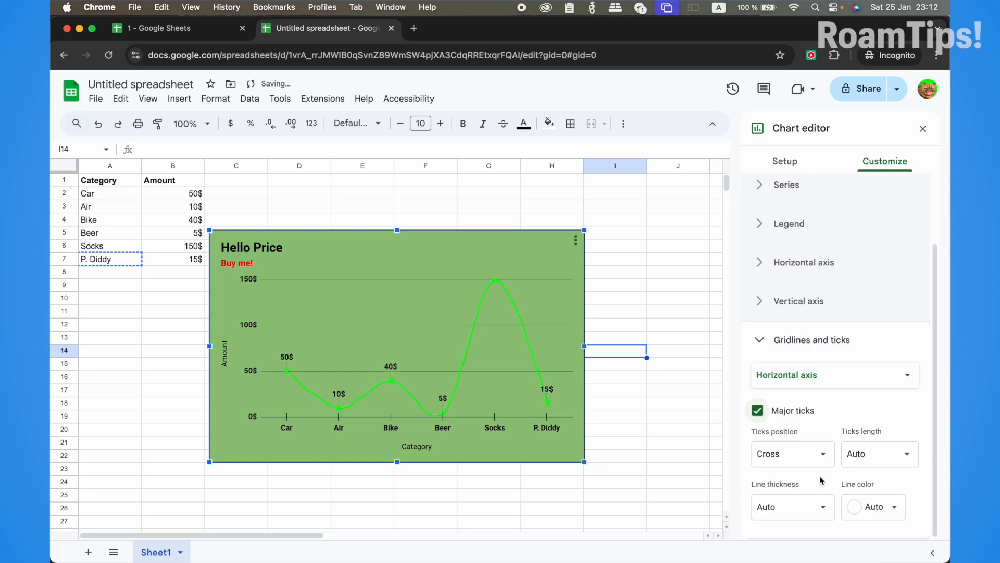
left_click(892, 506)
left_click(795, 326)
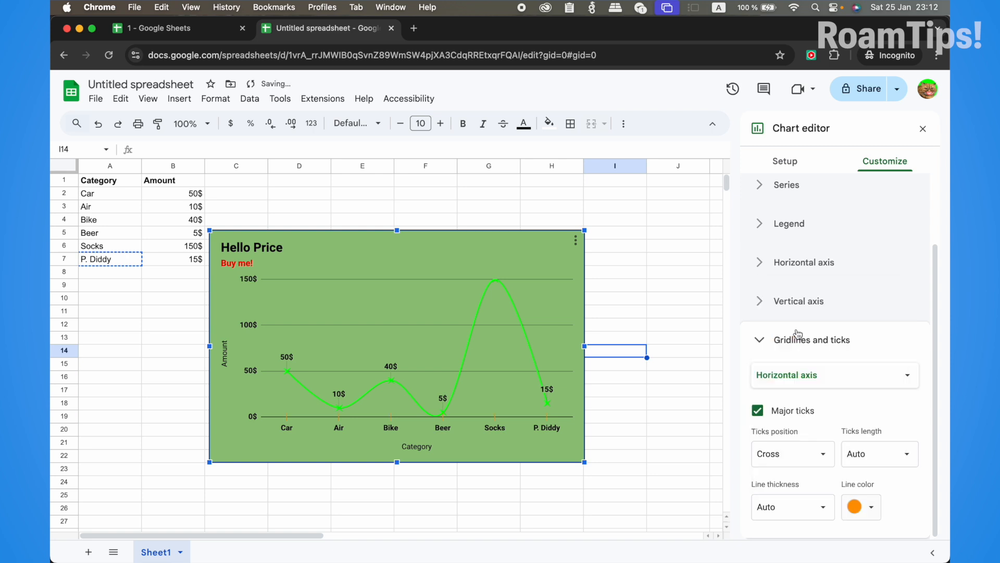